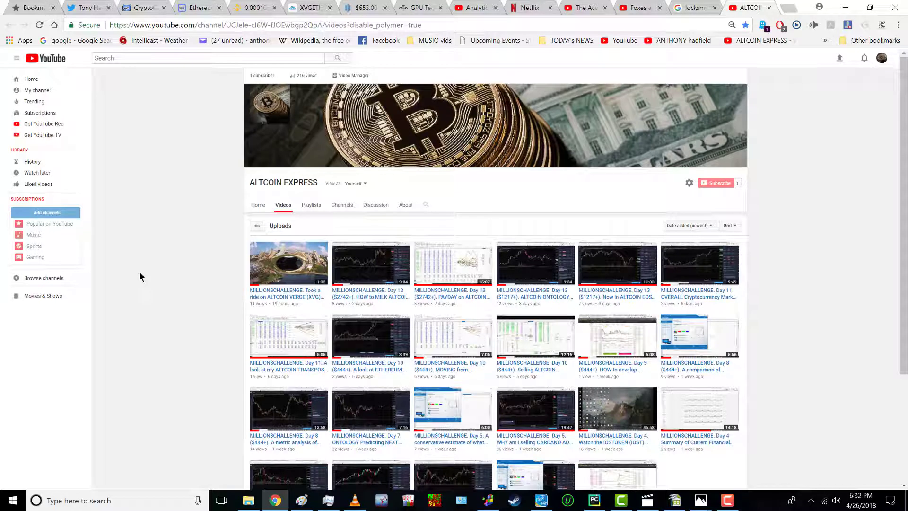
Look through the uploaded videos on the ALTCOIN EXPRESS YouTube channel
scroll(138, 267, "down", 1)
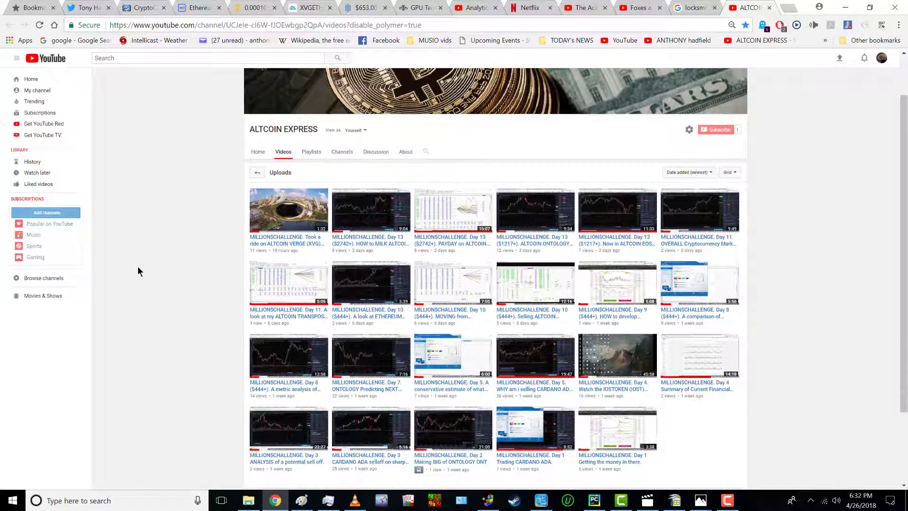
scroll(138, 267, "down", 1)
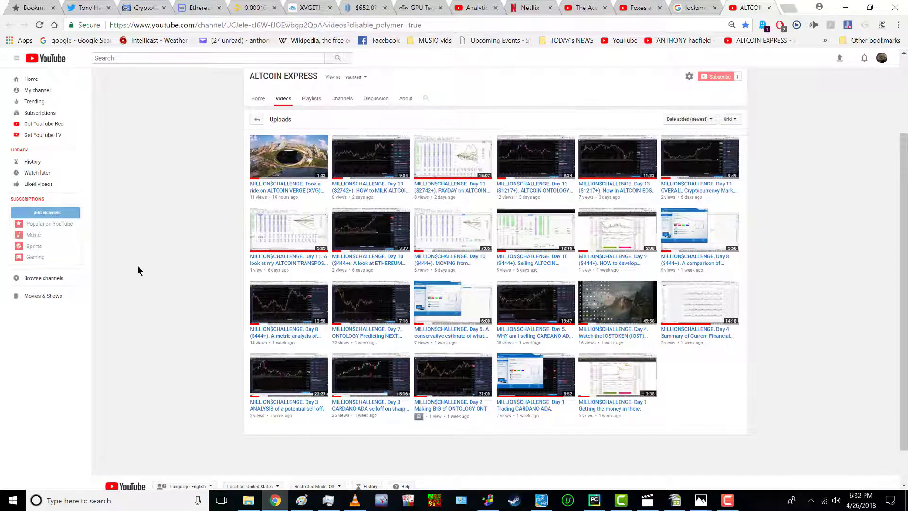
scroll(138, 271, "up", 1)
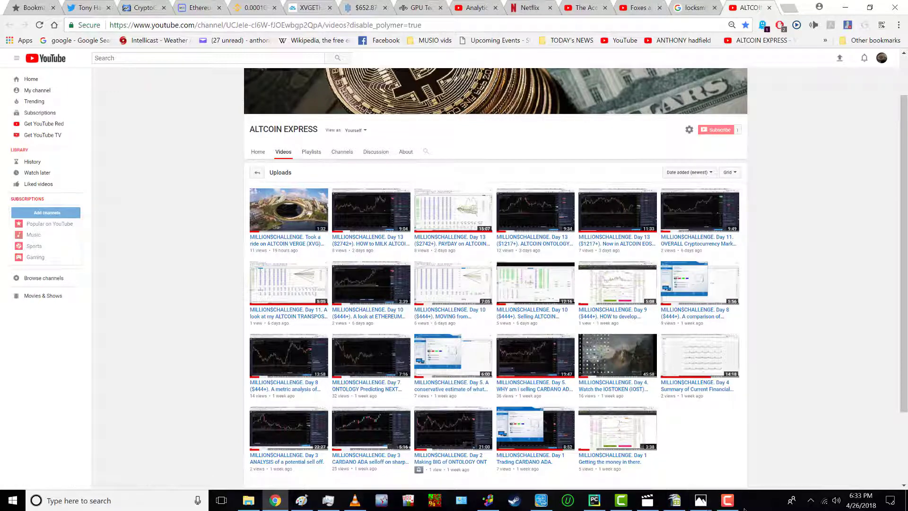
left_click(727, 500)
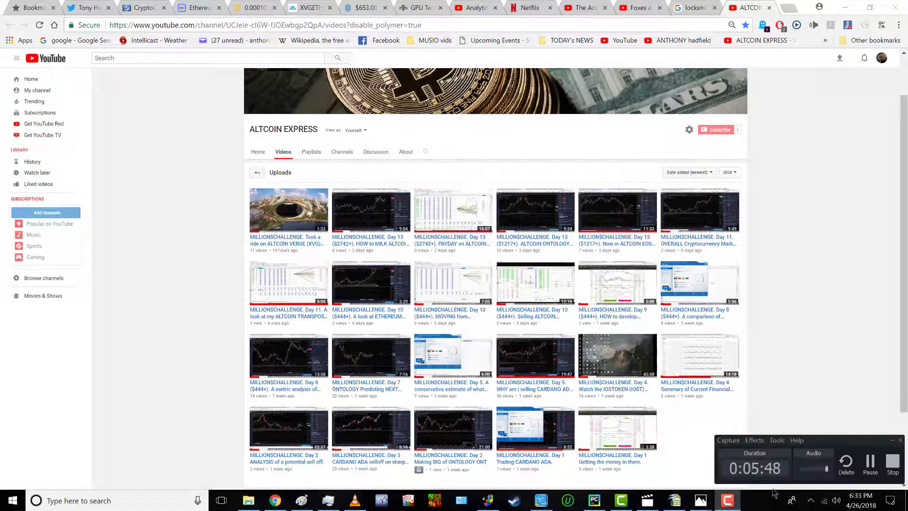
left_click(870, 463)
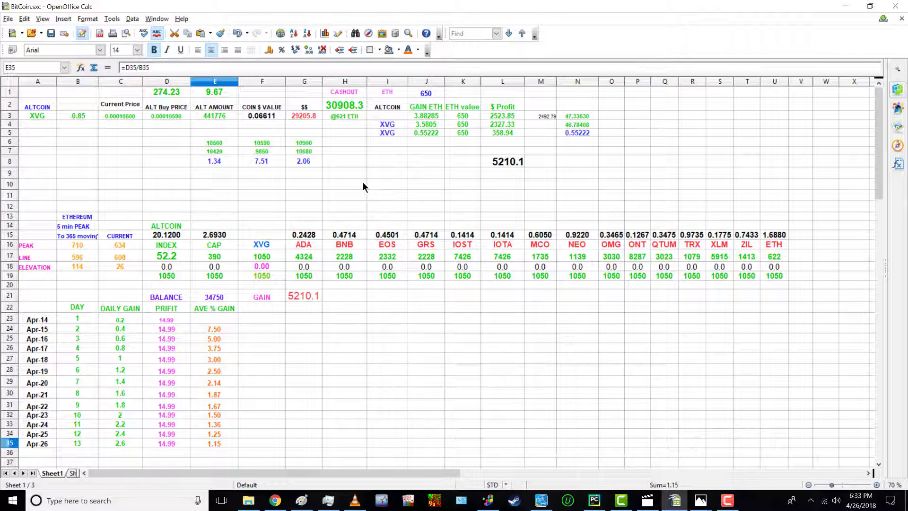
Inspect the XVG coin entry, the cashout formula and the ETH price cell in the BitCoin.sxc spreadsheet
left_click(28, 115)
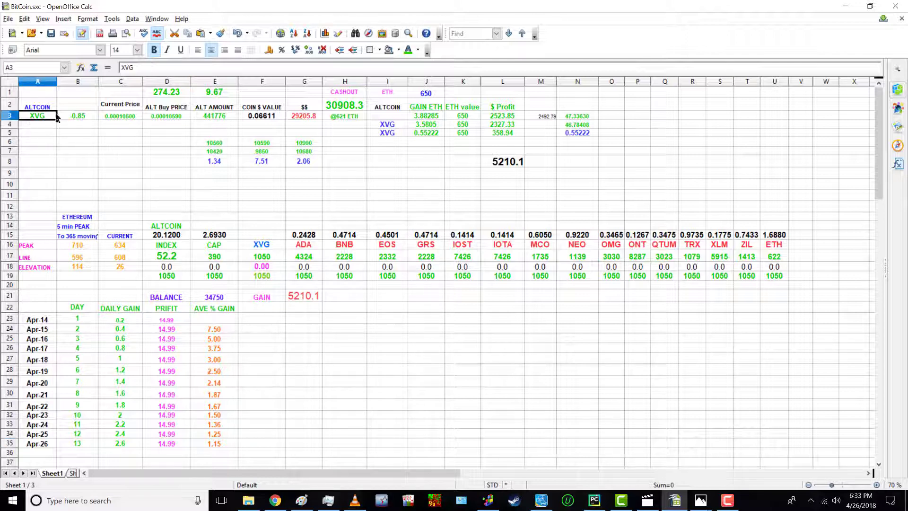
left_click(345, 105)
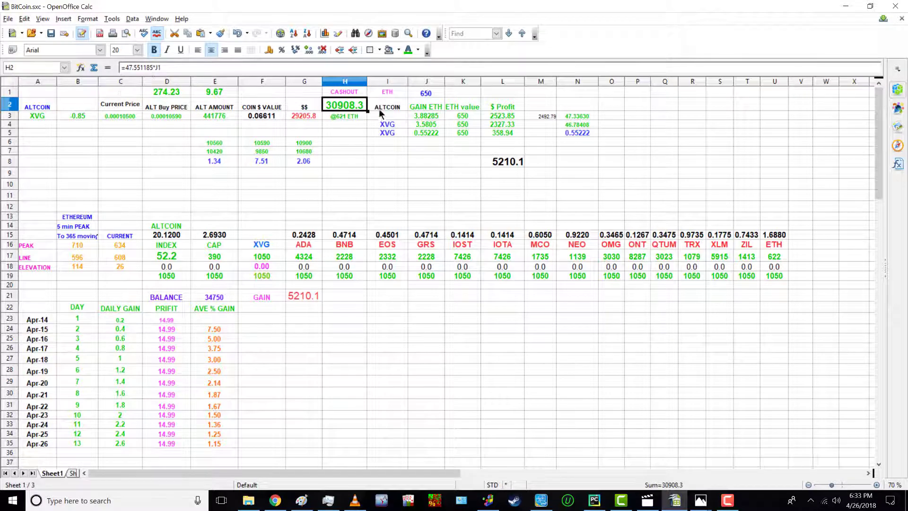
left_click(424, 91)
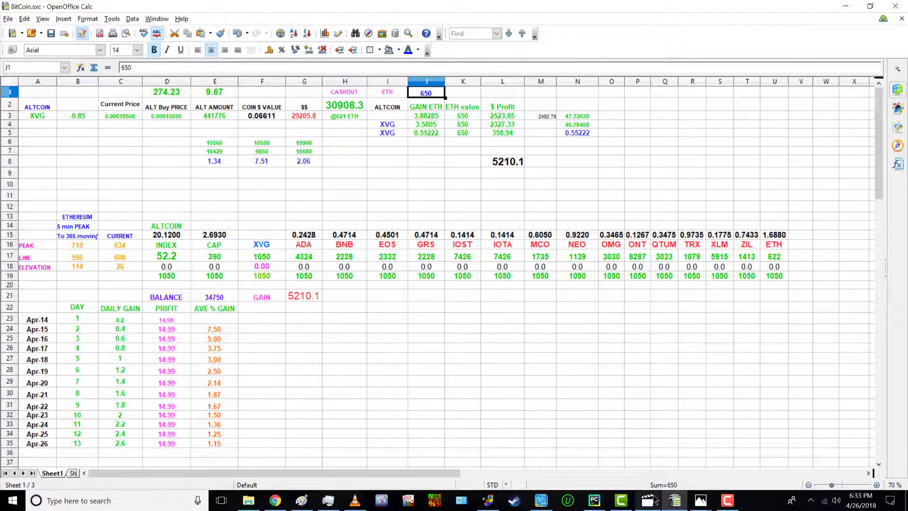
Check the live ETH/USD price on GDAX in Chrome and return to the BitCoin.sxc spreadsheet
left_click(675, 505)
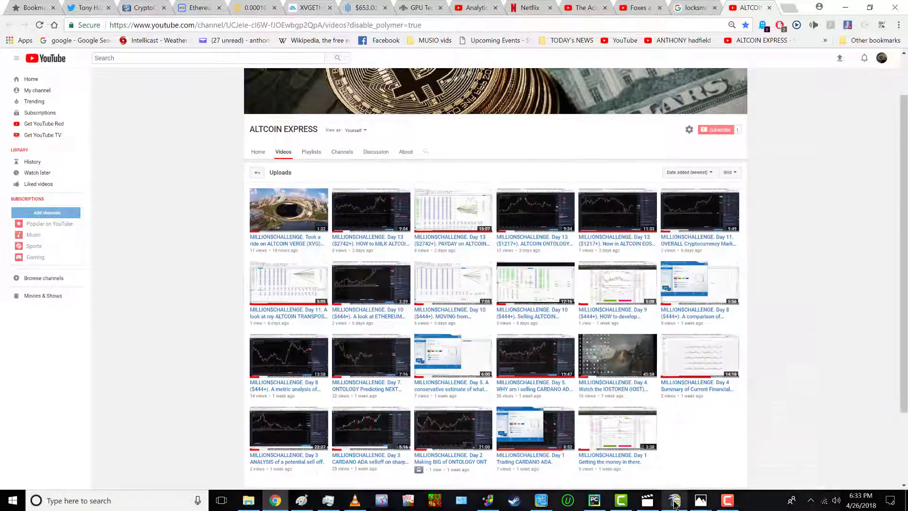
left_click(364, 8)
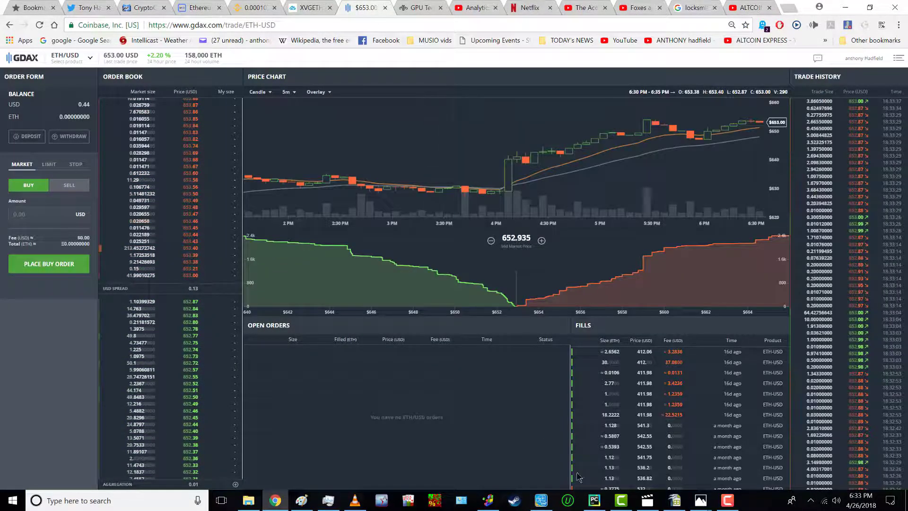
left_click(675, 506)
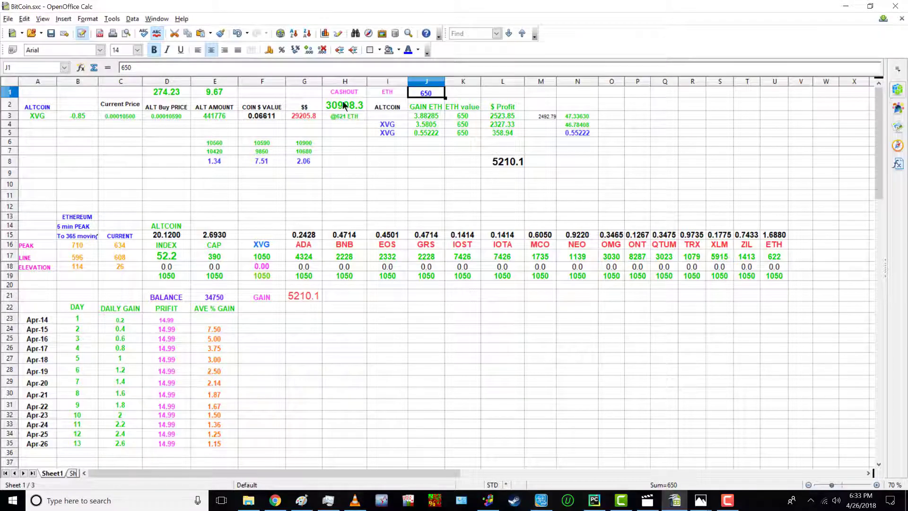
Review how the cashout amount in H2, the ETH price in J1 and the total profit in L8 are worked out
left_click(344, 101)
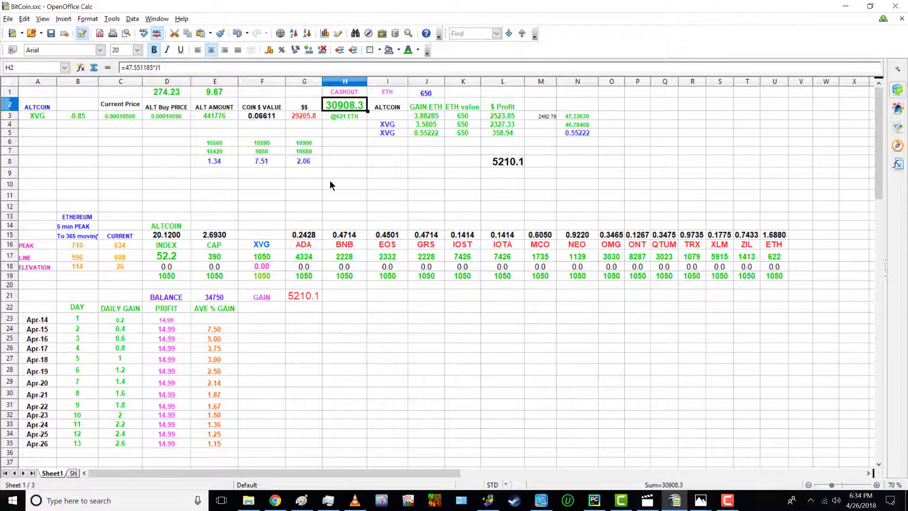
left_click(502, 161)
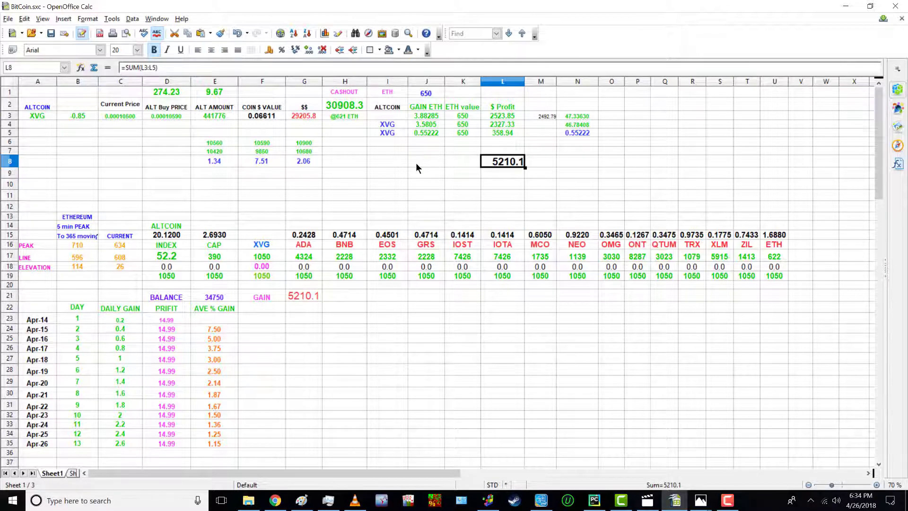
left_click(425, 93)
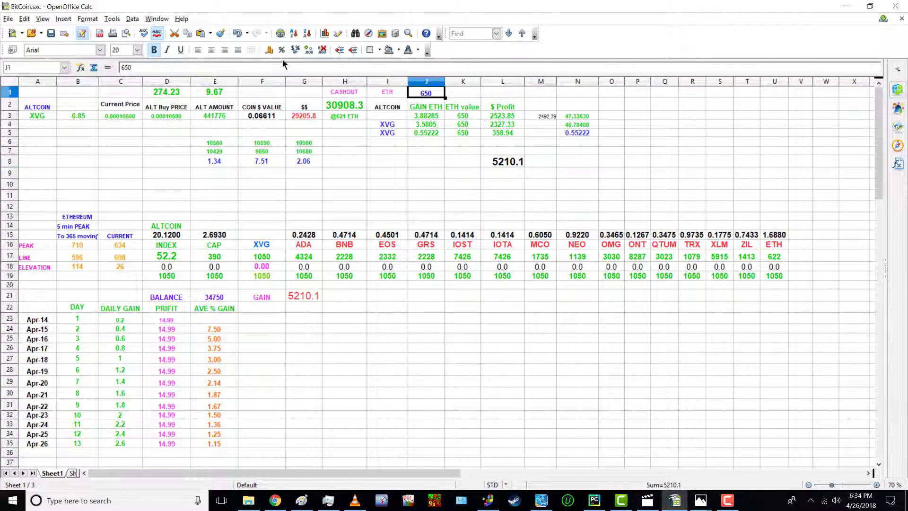
left_click(497, 163)
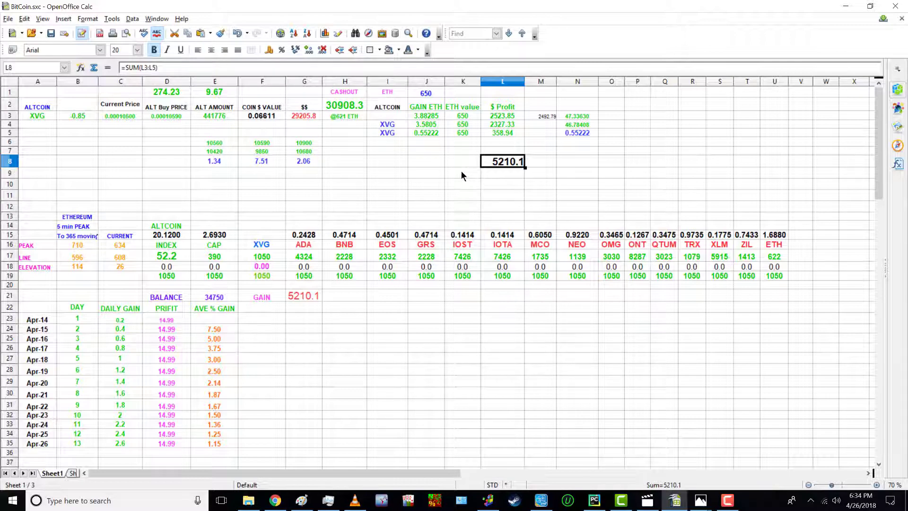
Examine the daily table from Apr-14 to Apr-26, comparing day number, daily gain target, profit and average percent gain
scroll(462, 171, "down", 2)
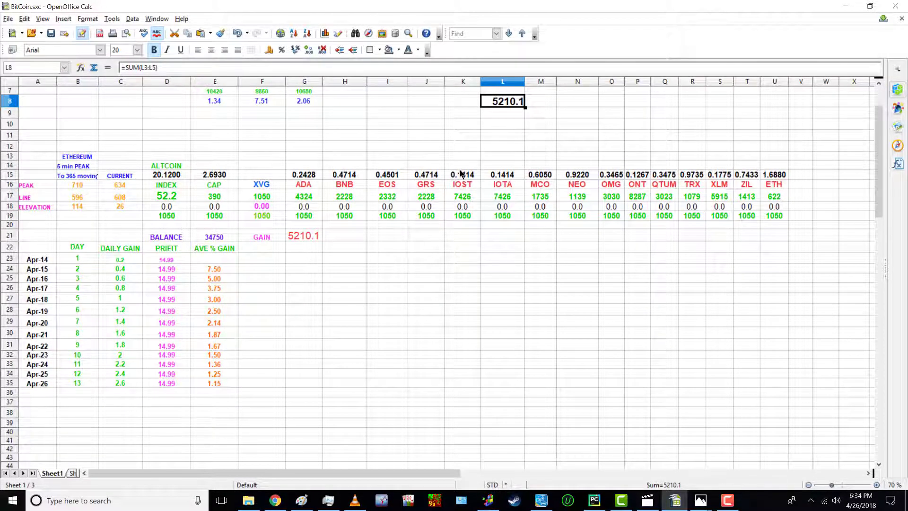
left_click(72, 259)
left_click(120, 259)
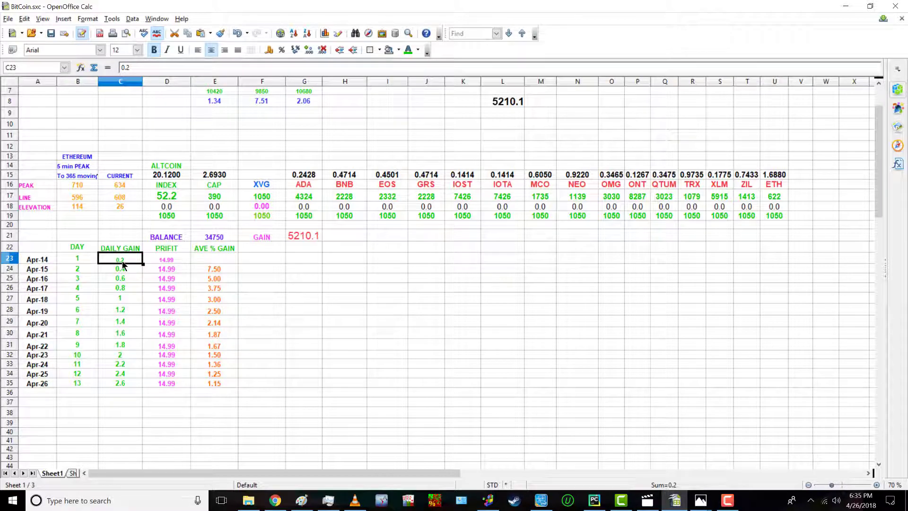
scroll(237, 194, "up", 2)
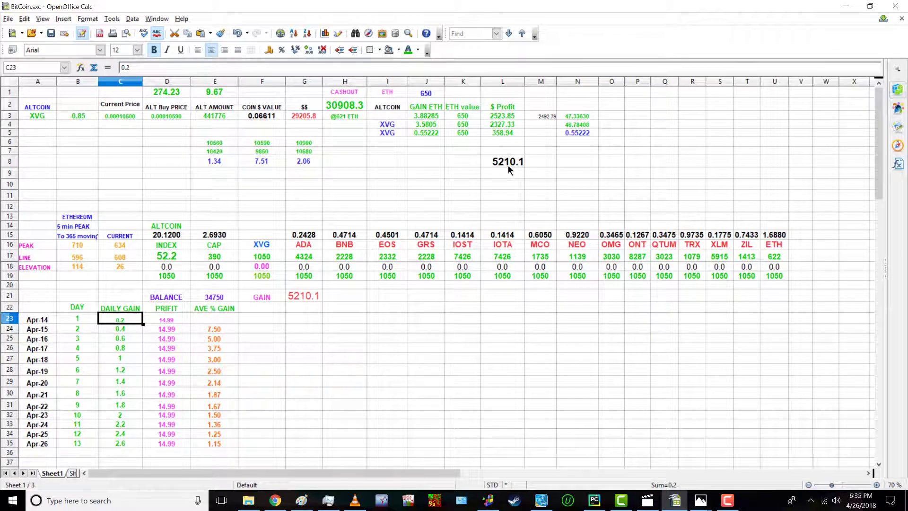
scroll(455, 242, "down", 2)
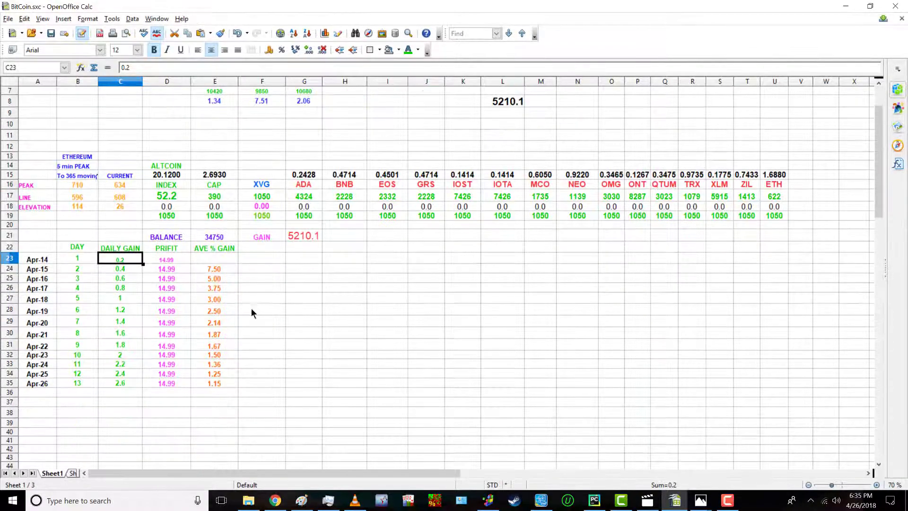
left_click(117, 385)
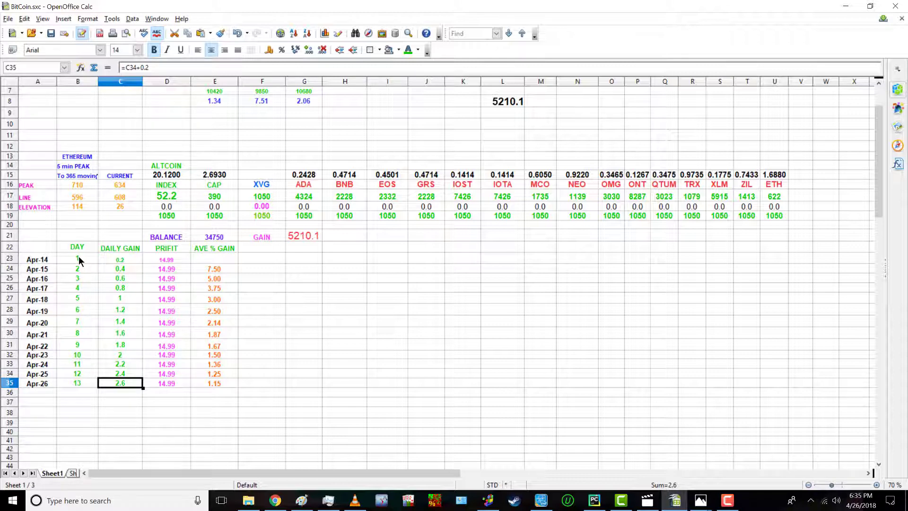
left_click(152, 383)
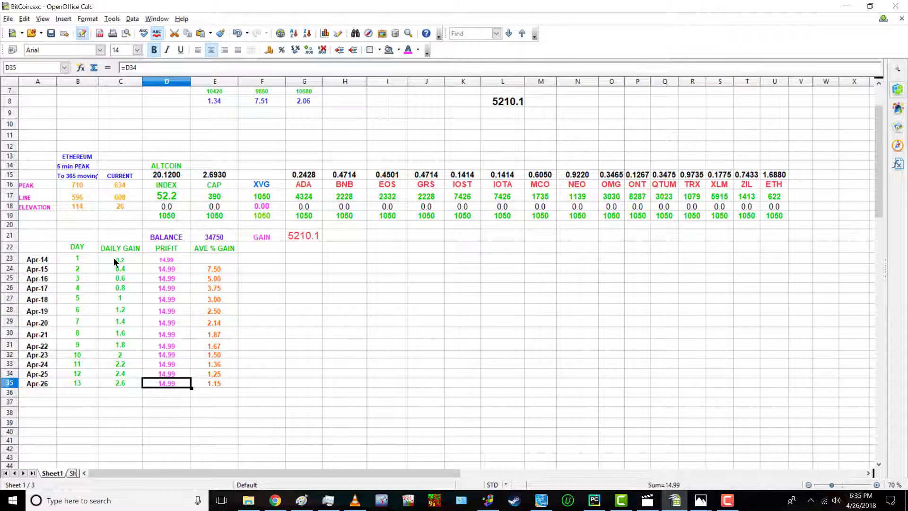
left_click(208, 380)
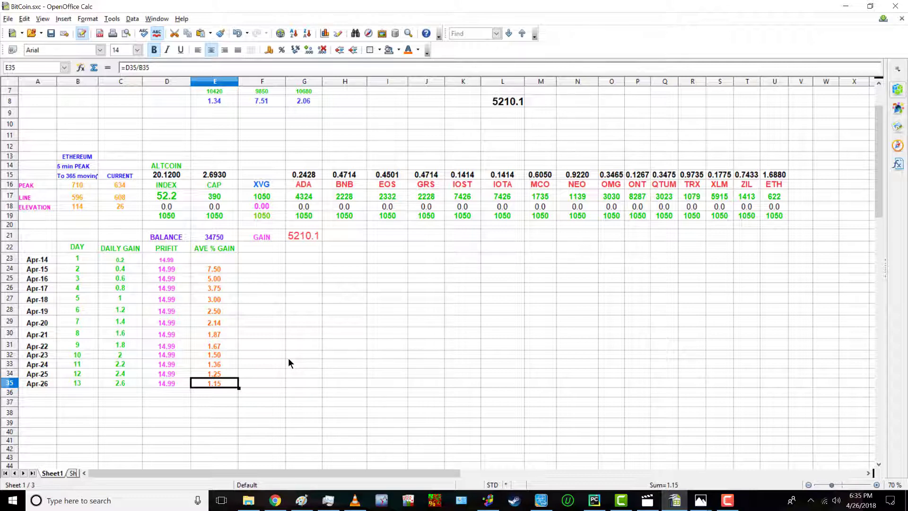
Switch to Chrome and examine the one-minute Verge / Ethereum chart on TradingView over a longer time span
left_click(674, 502)
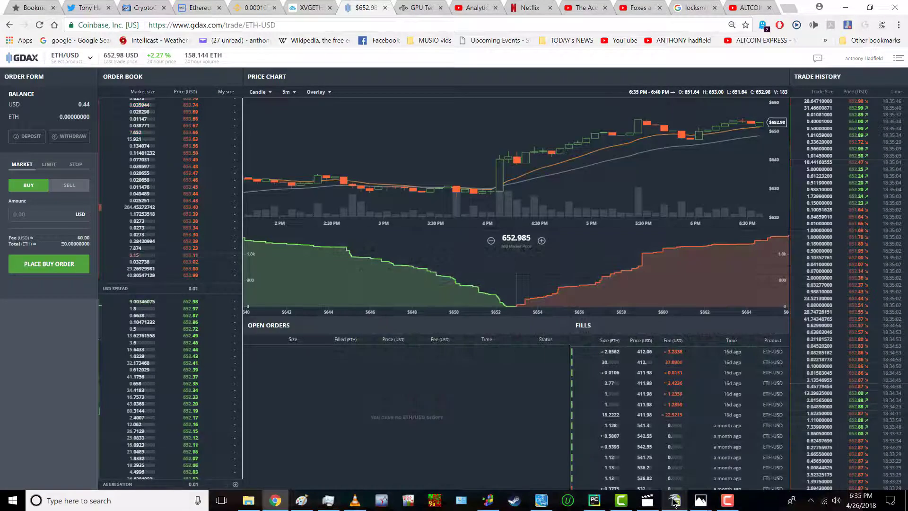
left_click(727, 501)
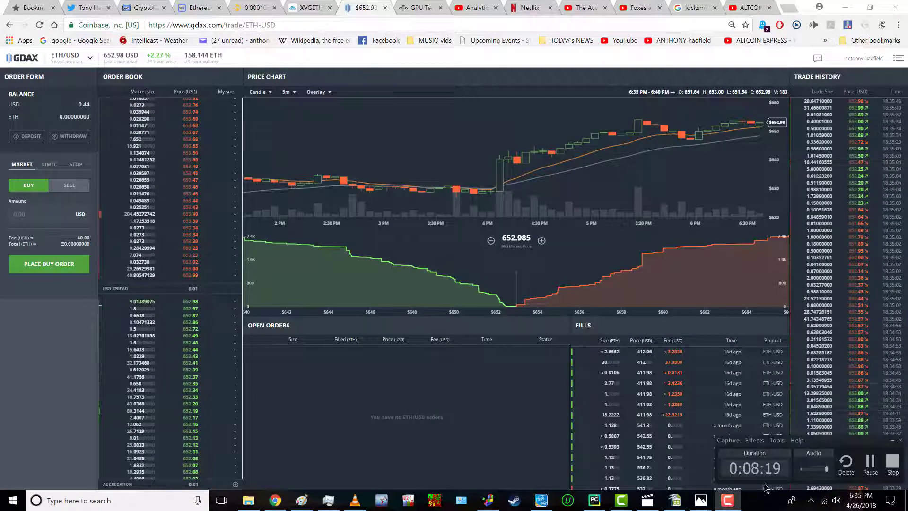
key("ctrl+shift+Tab")
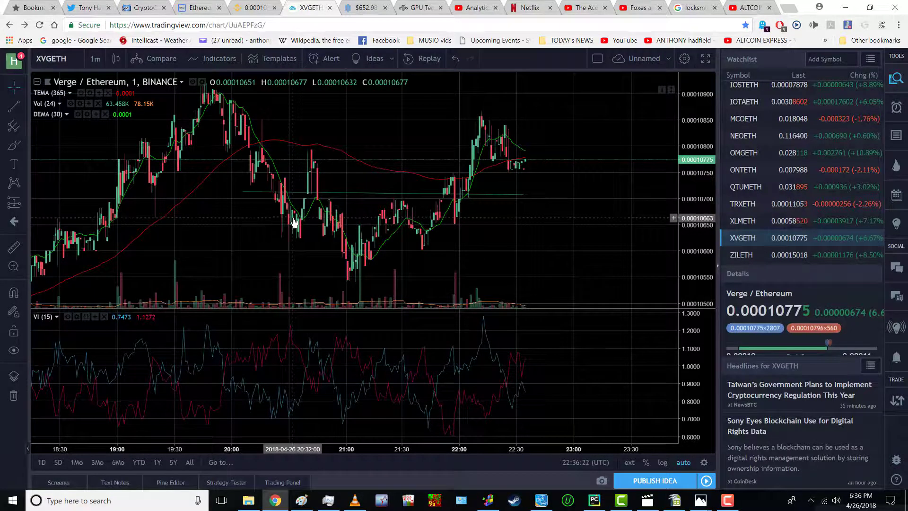
scroll(294, 225, "down", 1)
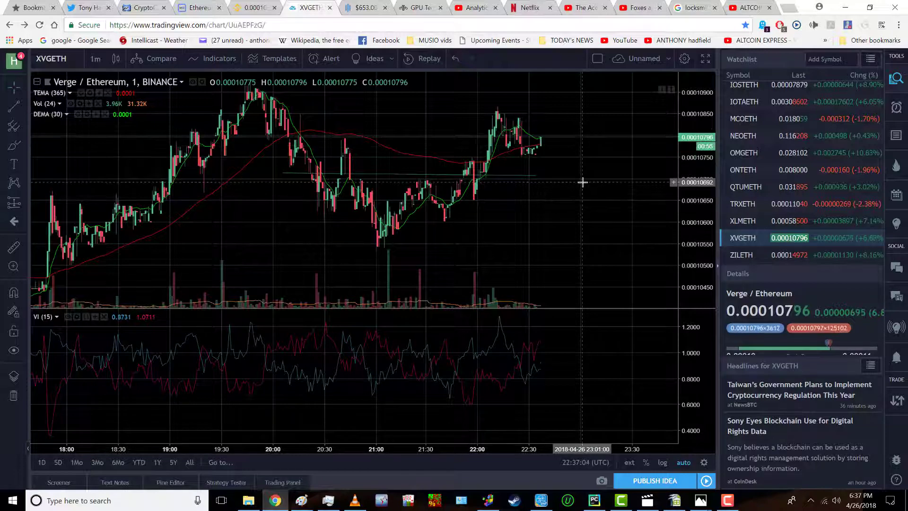
left_click(728, 501)
left_click(869, 463)
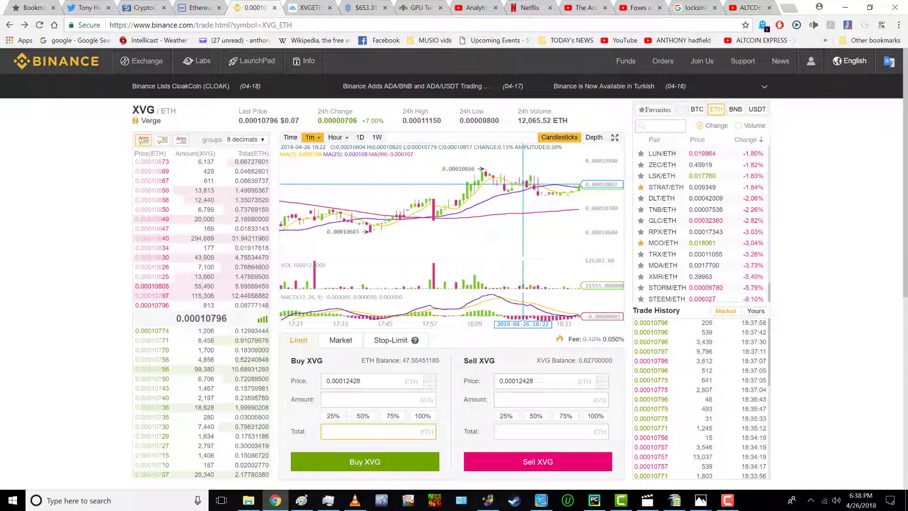
View the Binance XVG/ETH order book grouped to 5 decimals, and restore its grouping to 8 decimals
left_click(250, 142)
left_click(251, 150)
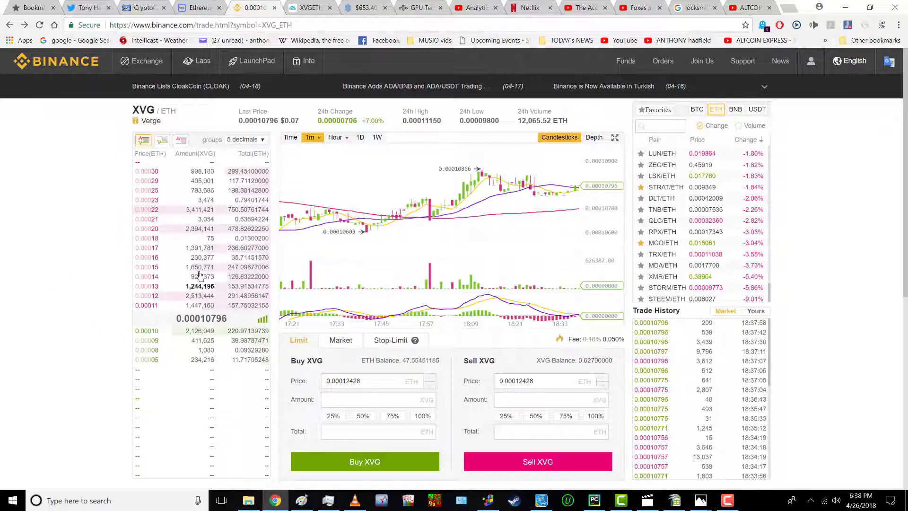
left_click(235, 140)
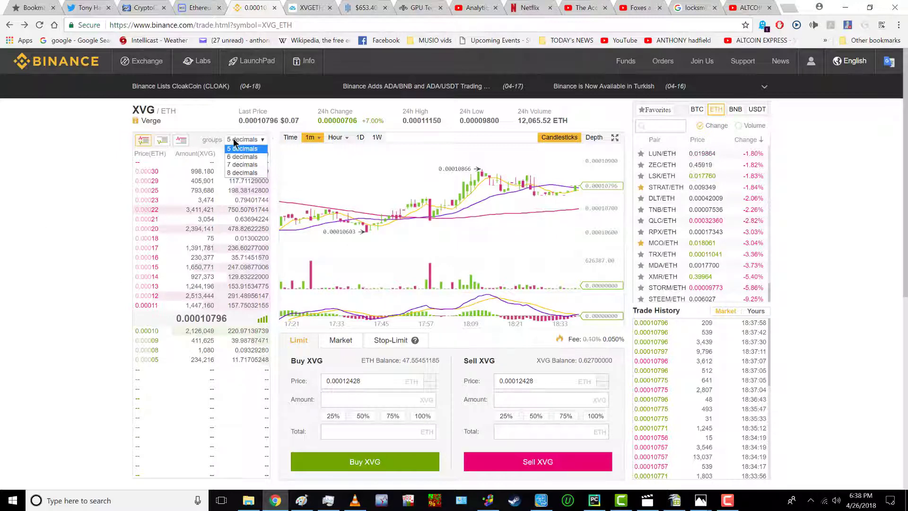
left_click(240, 173)
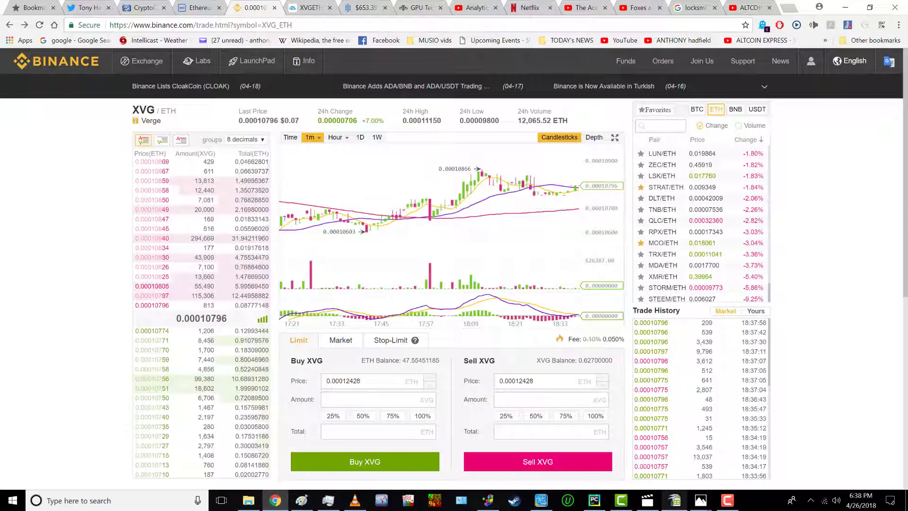
left_click(730, 504)
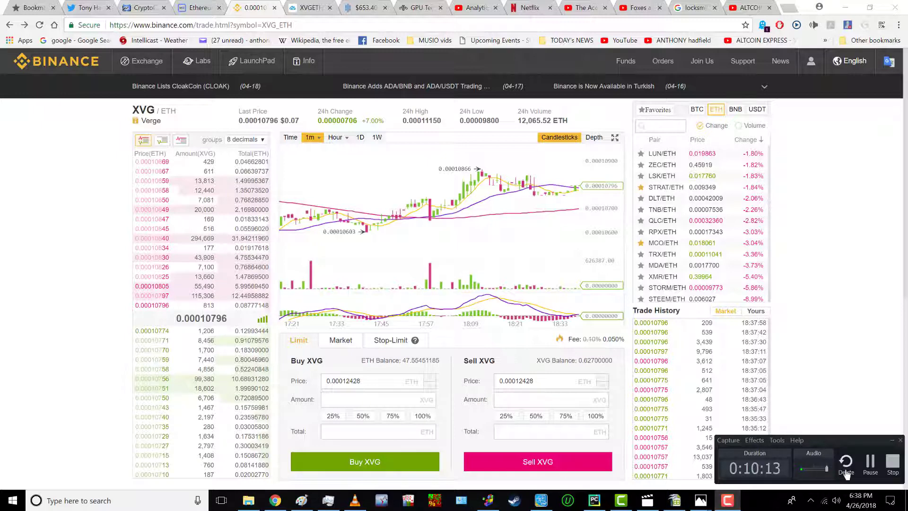
left_click(870, 464)
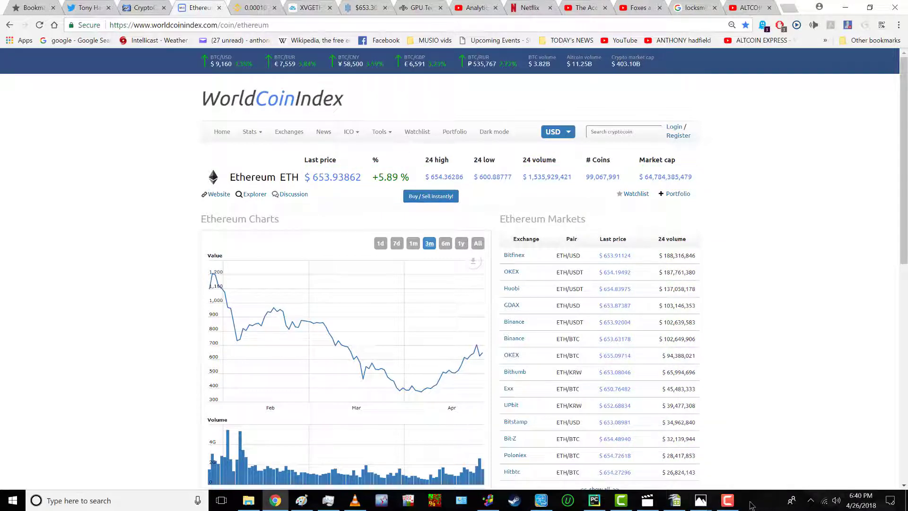
Examine the recent months of the 4-hour Ethereum / Dollar chart on TradingView against its moving averages
left_click(728, 500)
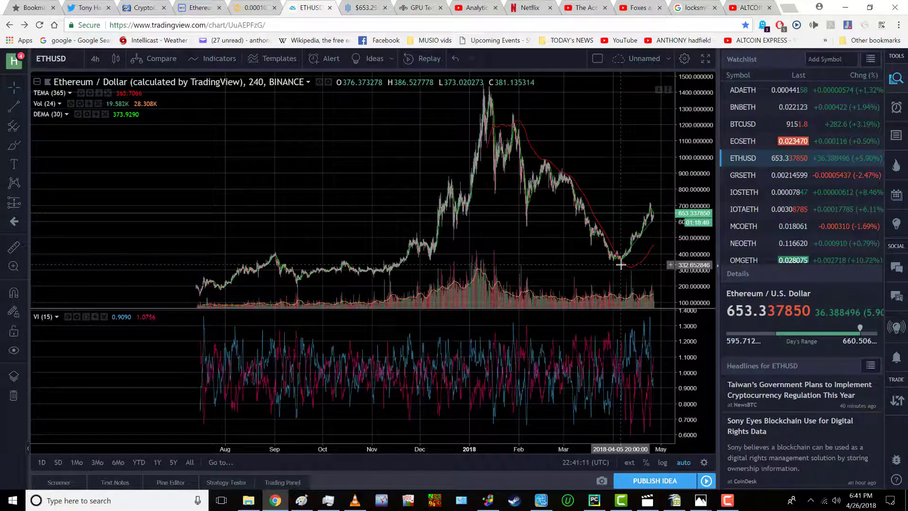
scroll(620, 264, "up", 4)
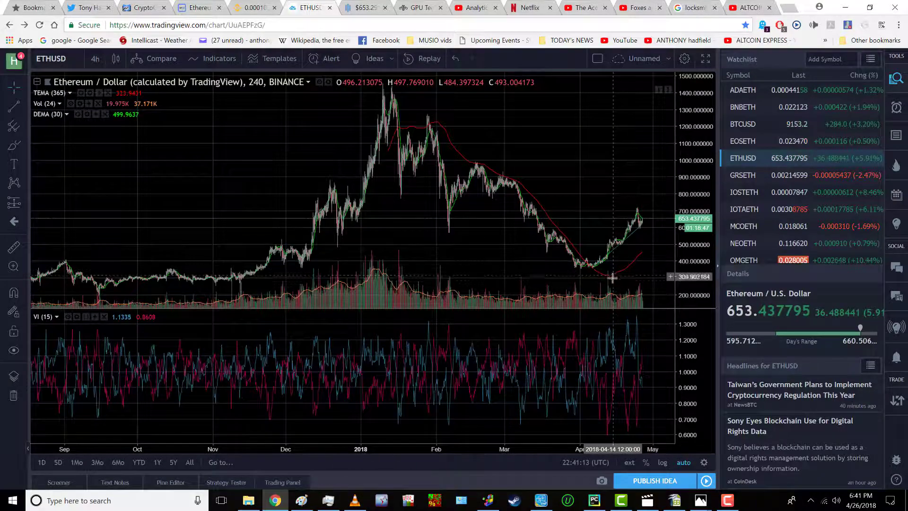
scroll(612, 277, "up", 4)
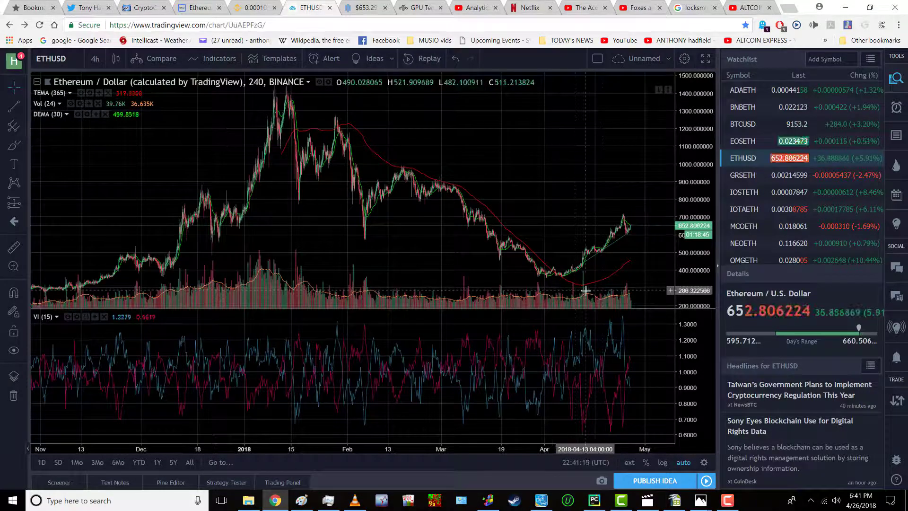
Extend the rising trend line on the 4-hour Ethereum / Dollar chart from its early-April low to about 910 in mid-May 2018
scroll(586, 291, "up", 1)
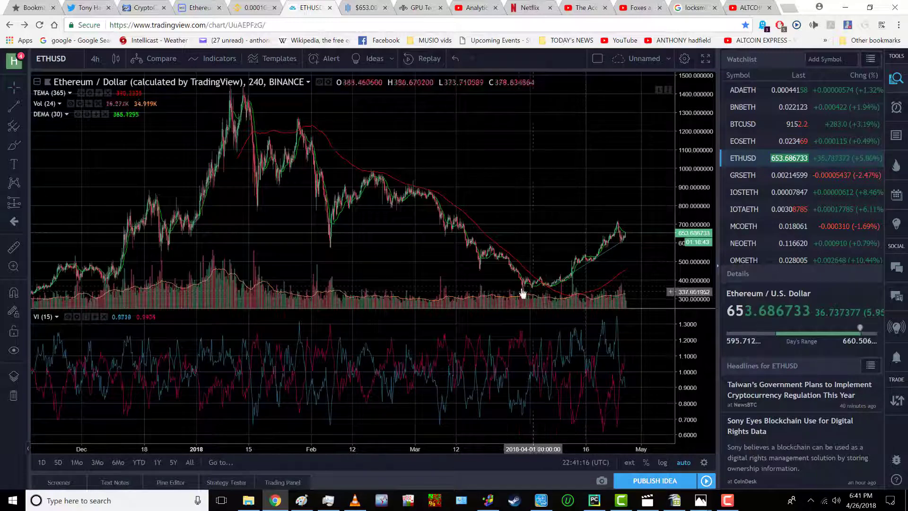
left_click_drag(496, 277, 412, 270)
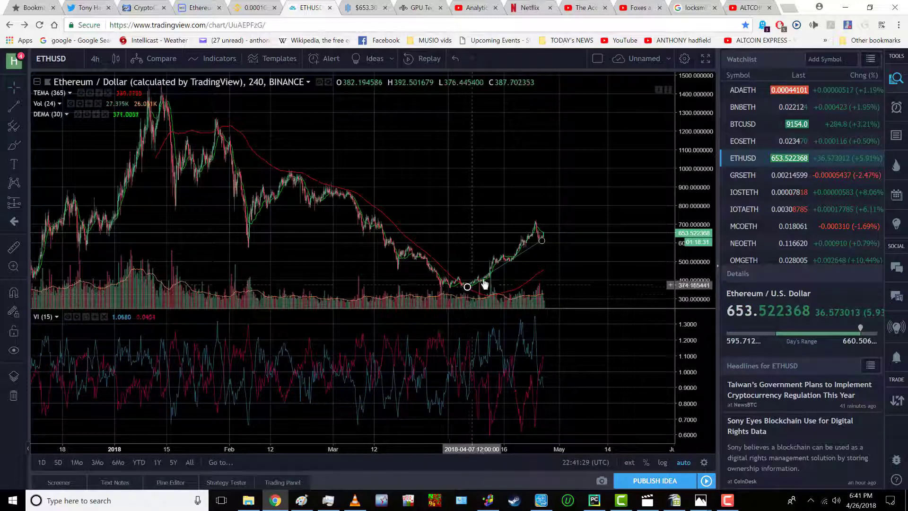
left_click(544, 238)
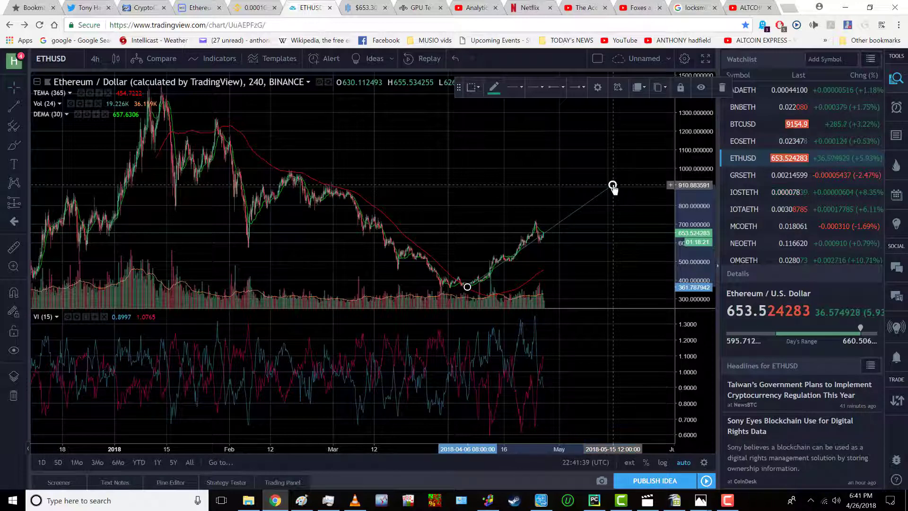
left_click(613, 185)
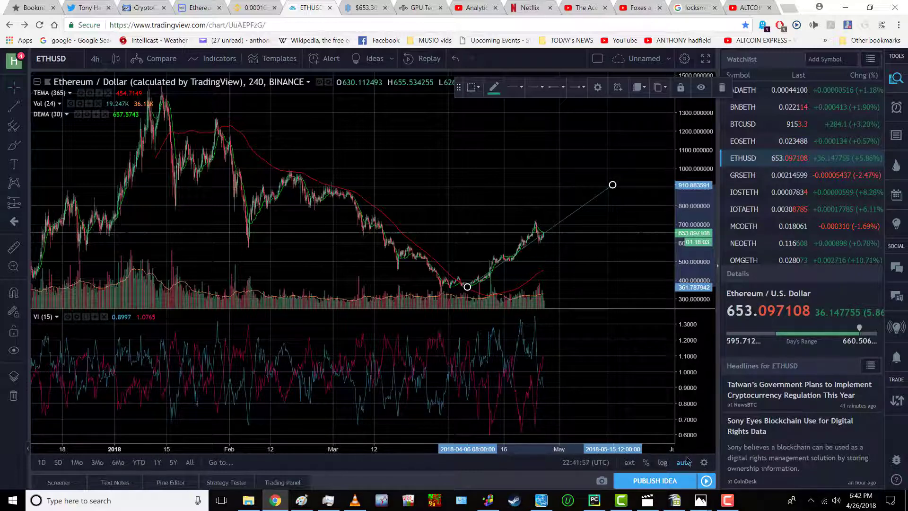
scroll(615, 379, "up", 2)
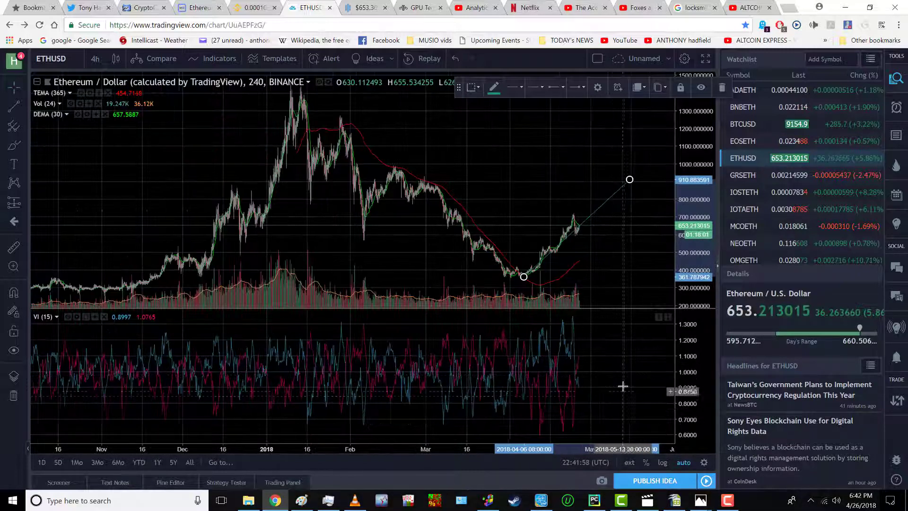
scroll(621, 383, "up", 2)
scroll(619, 382, "up", 2)
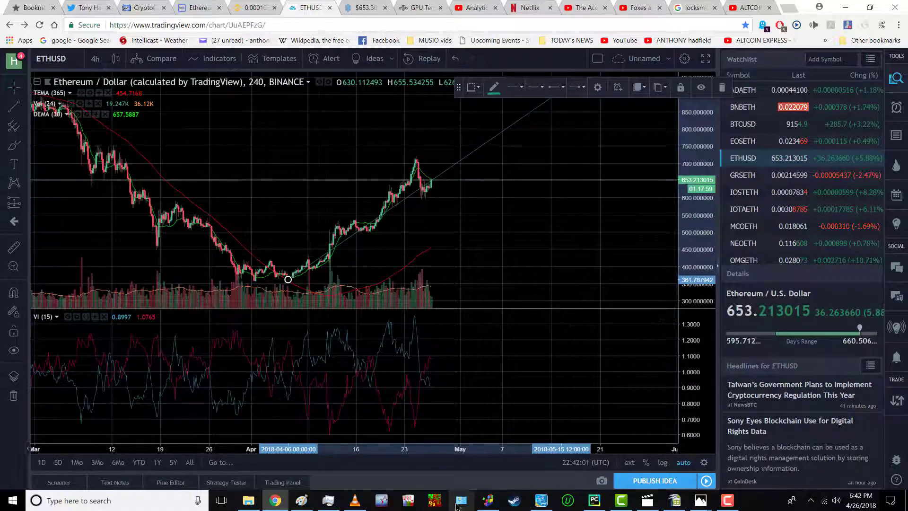
scroll(602, 321, "down", 3)
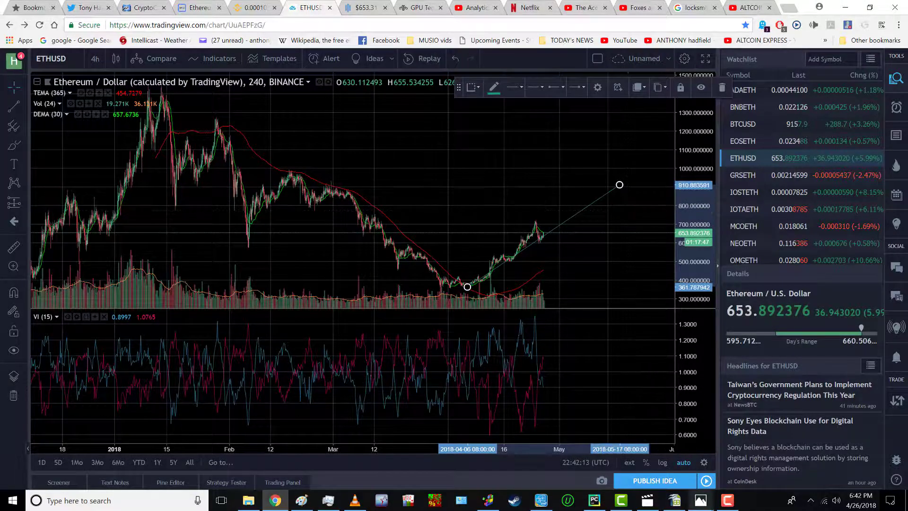
left_click(732, 504)
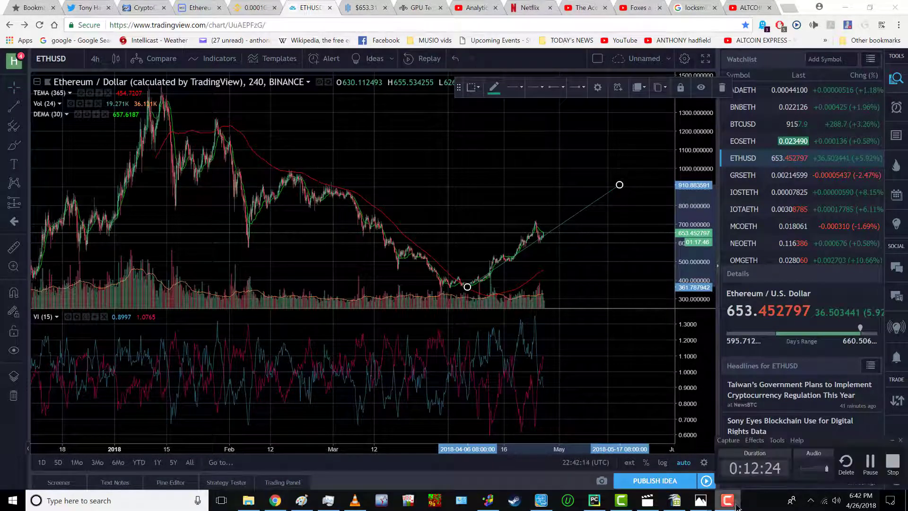
left_click(871, 466)
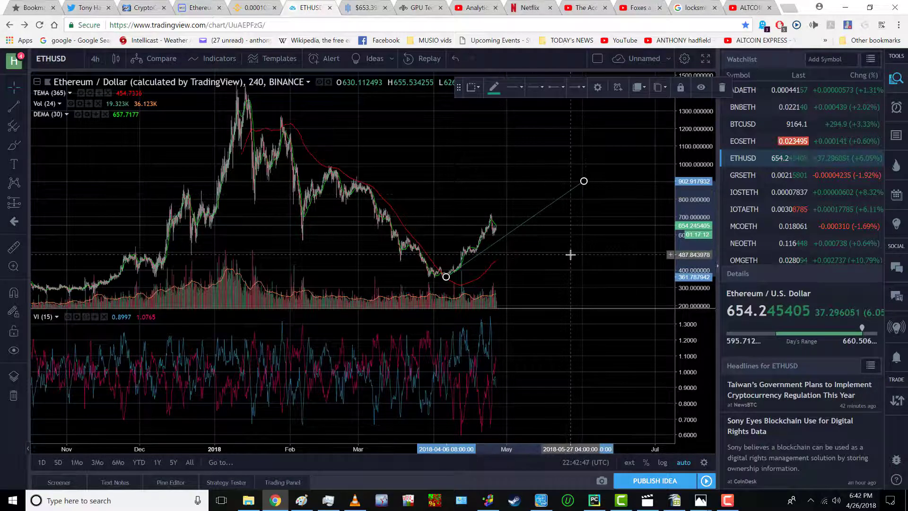
Set the Ethereum / Dollar chart to the 1-hour interval and compare the price since March with the rising trend line
left_click(96, 58)
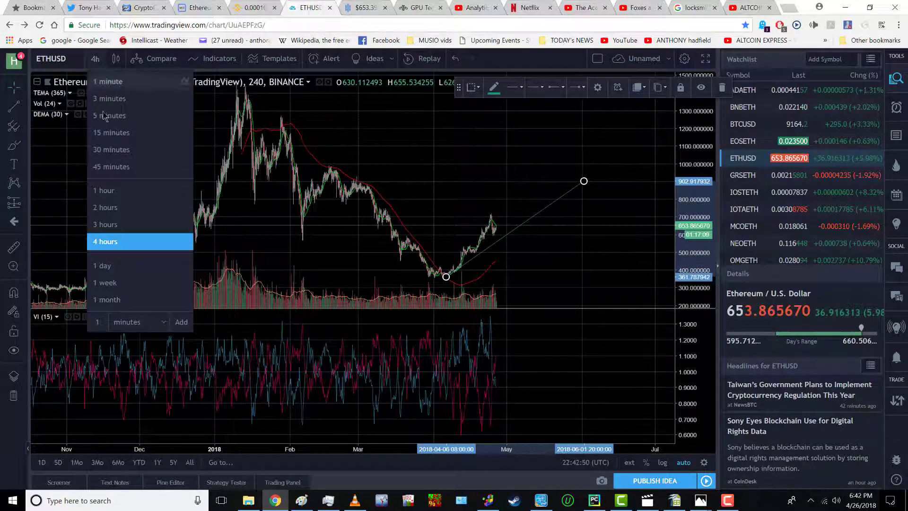
left_click(113, 192)
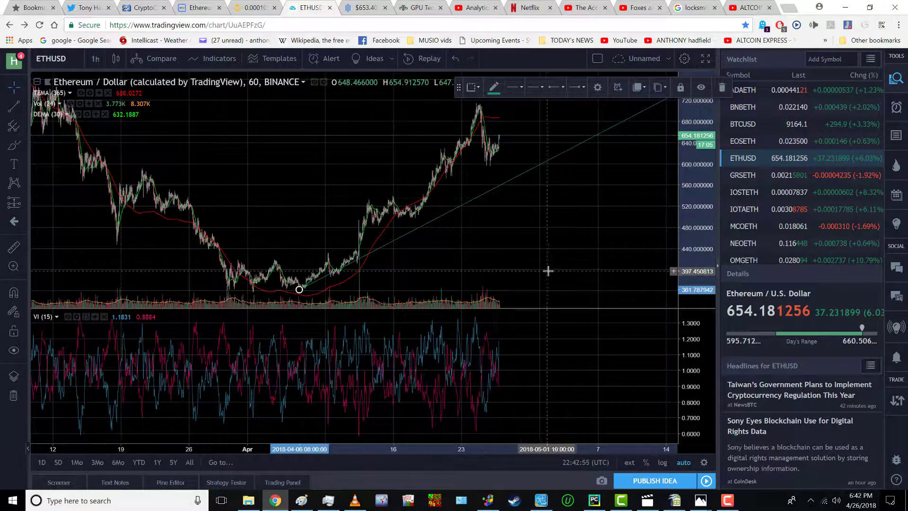
scroll(549, 268, "down", 3)
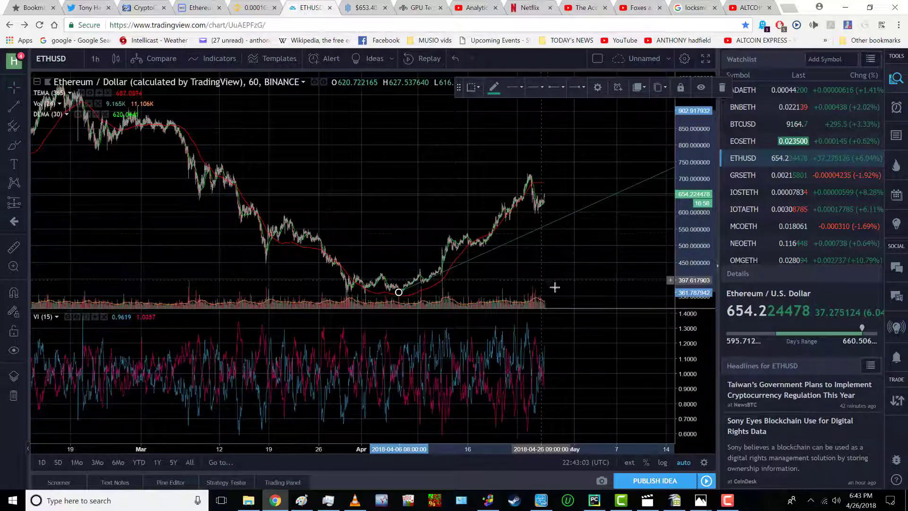
scroll(563, 288, "down", 2)
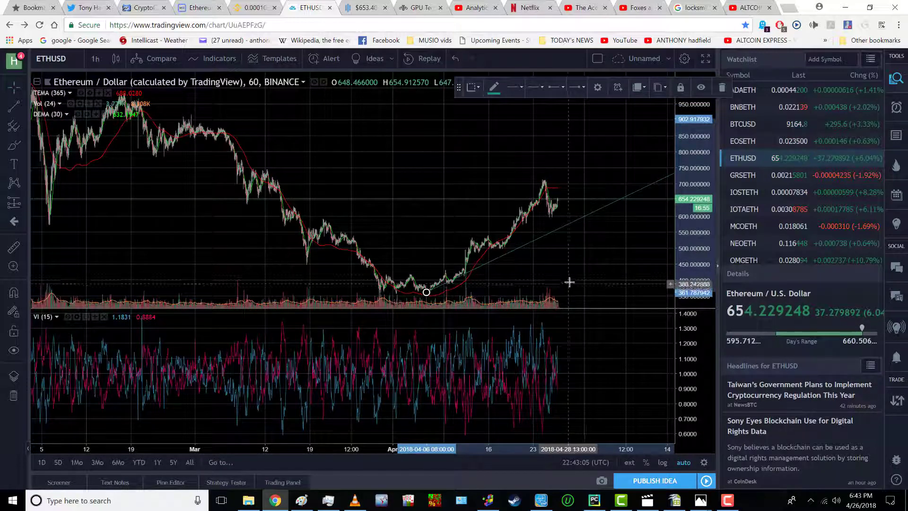
left_click(570, 280)
scroll(521, 269, "up", 3)
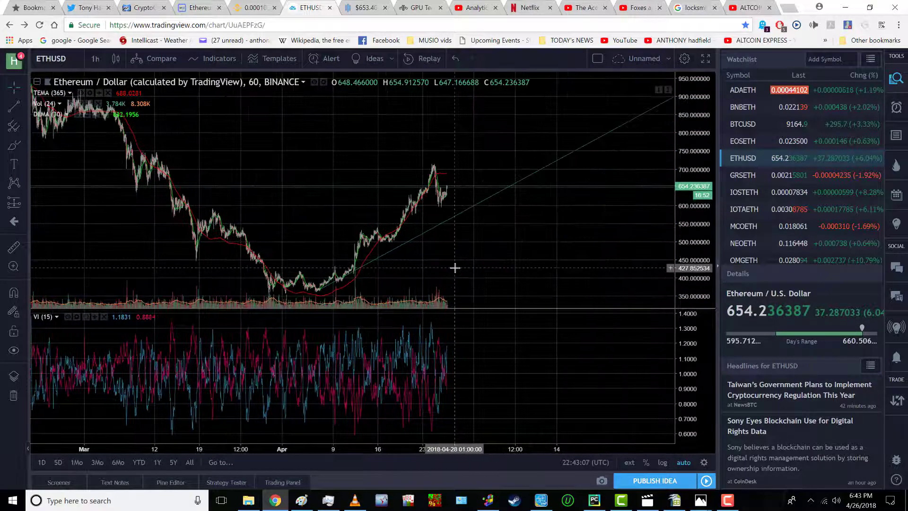
scroll(473, 275, "up", 2)
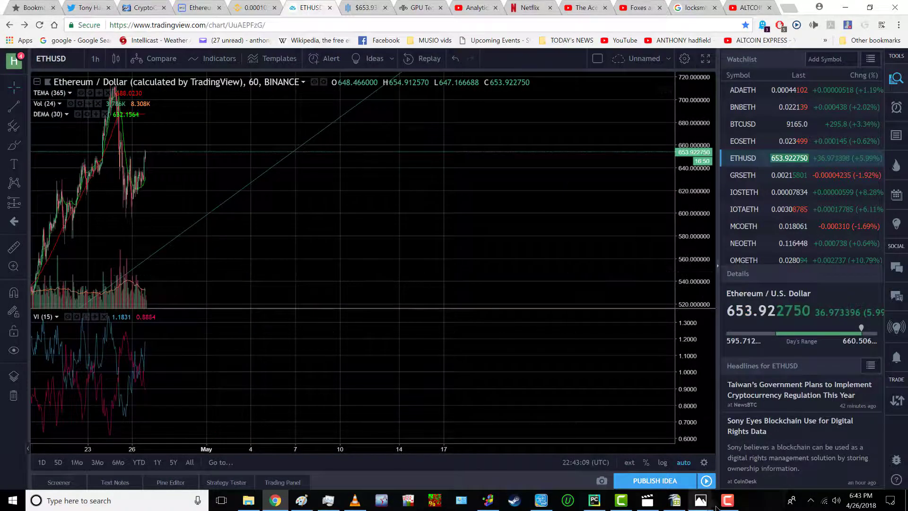
Set the Ethereum / Dollar chart interval to 2 hours and check the trend line projected towards June
type("120")
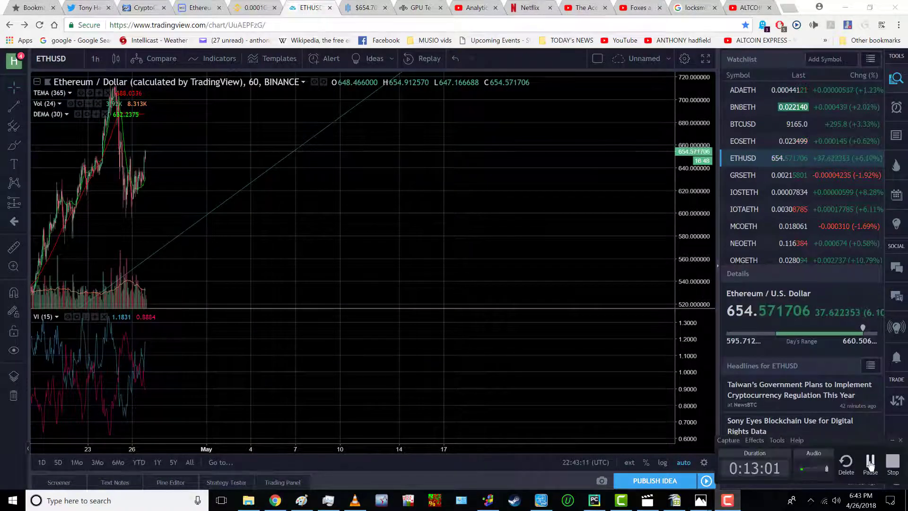
key("Return")
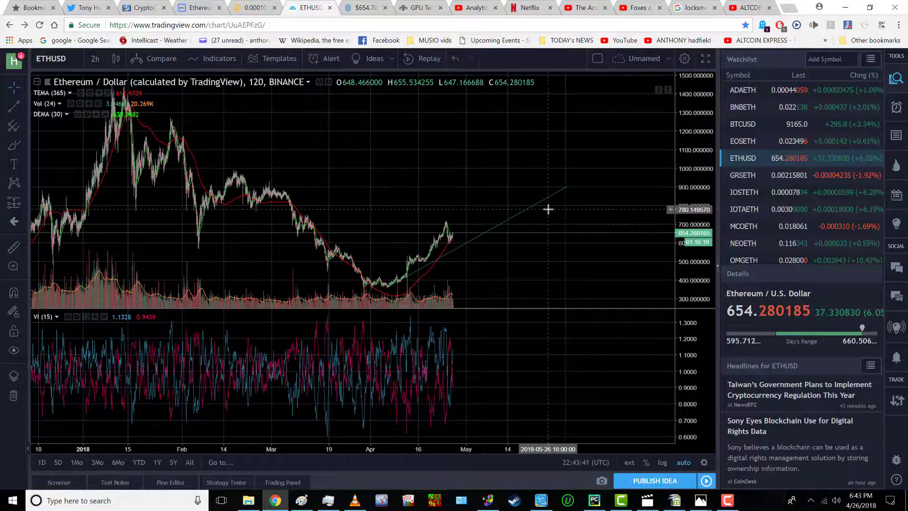
left_click(568, 187)
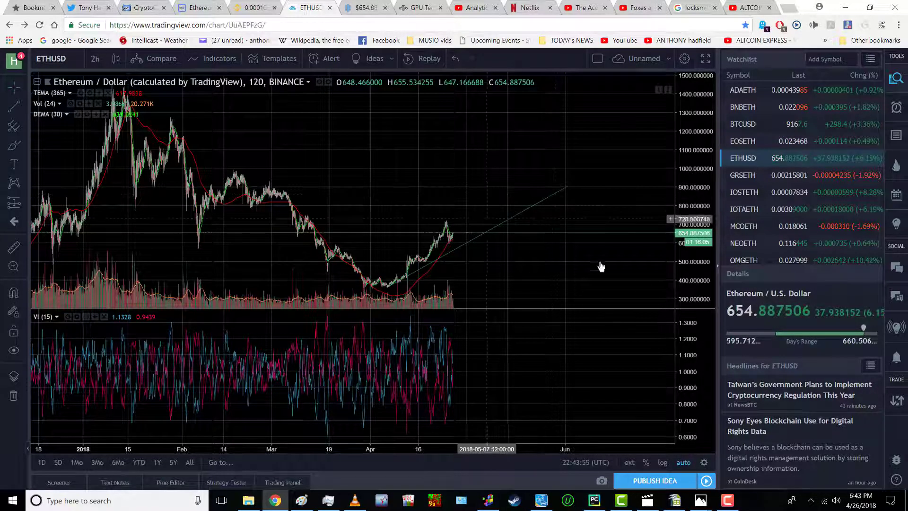
left_click(728, 500)
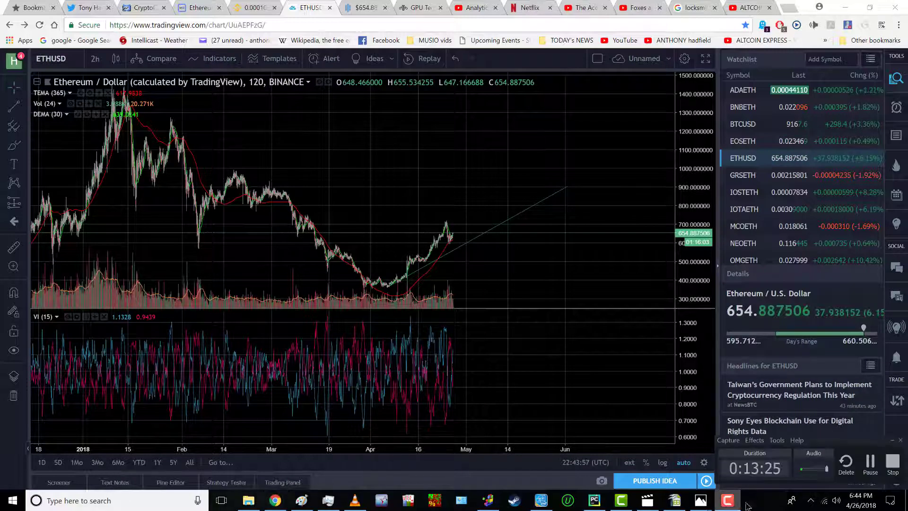
left_click(870, 466)
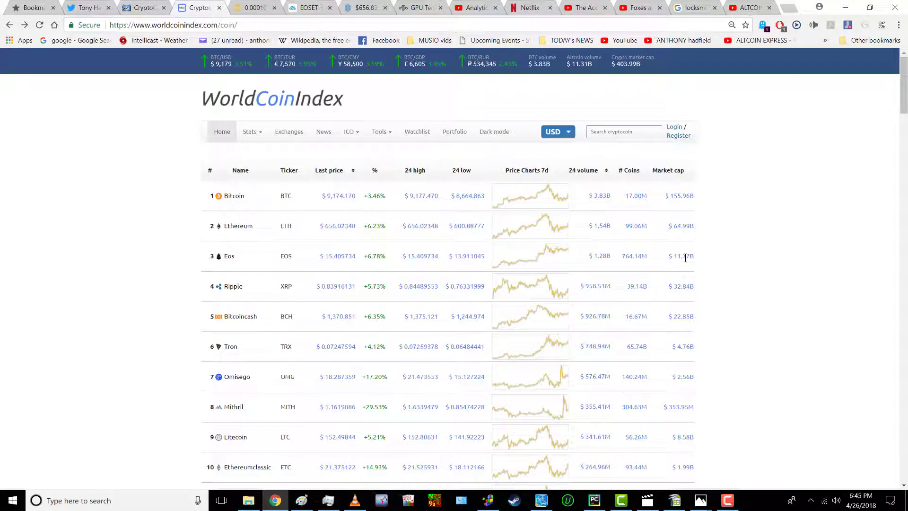
left_click(727, 502)
left_click(869, 466)
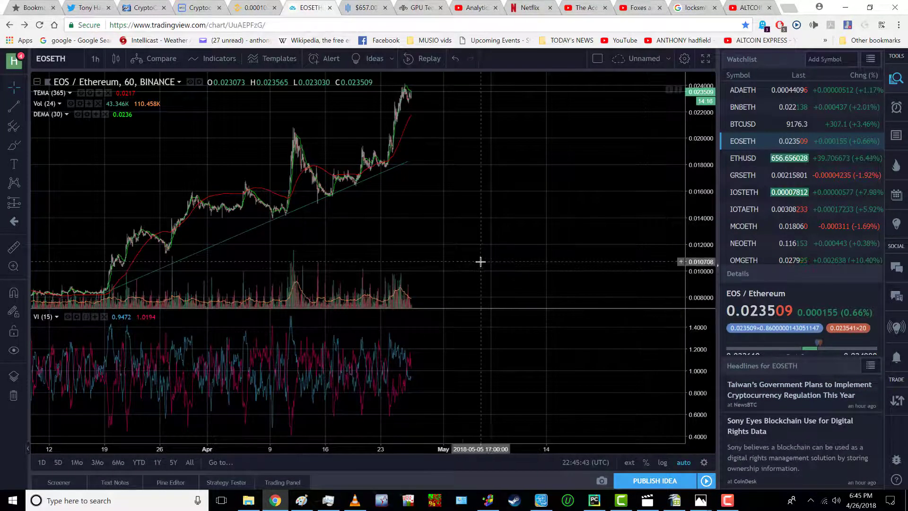
Examine the April price action on the 1-hour EOS / Ethereum chart against its trend line and moving averages
scroll(471, 252, "up", 3)
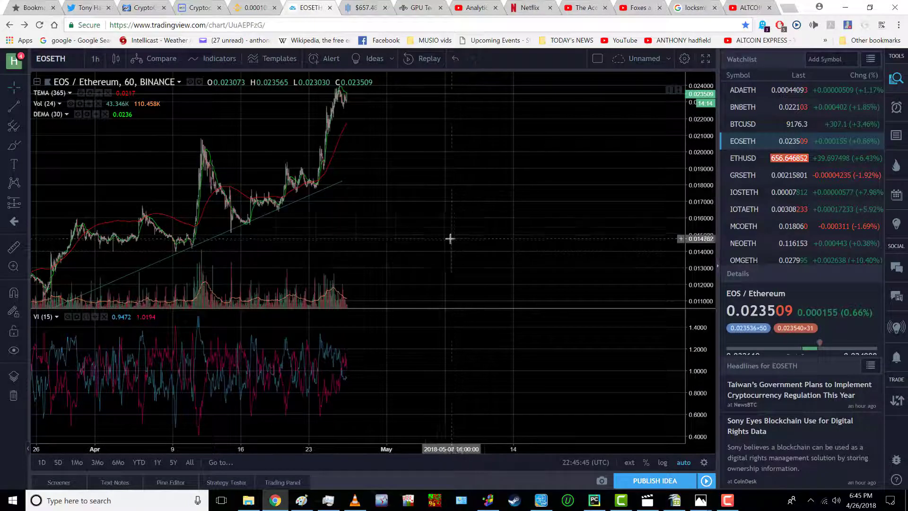
scroll(450, 239, "up", 3)
left_click_drag(361, 229, 540, 272)
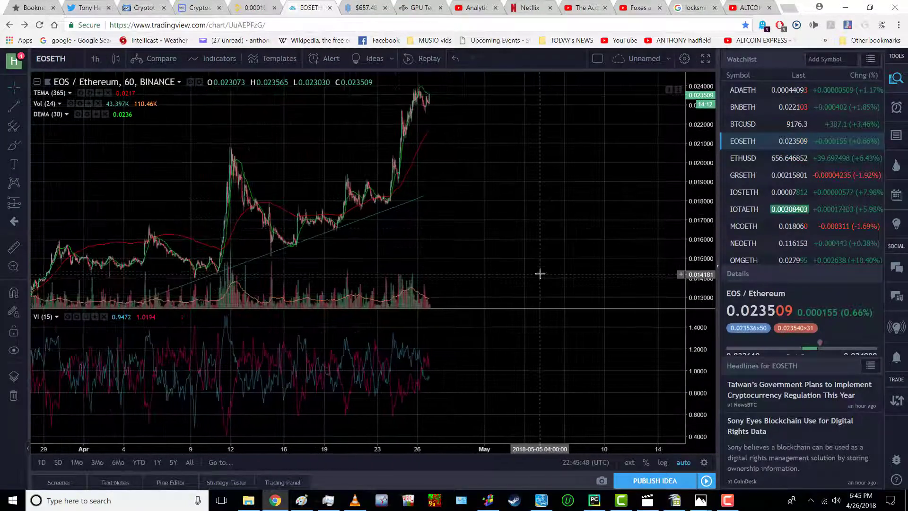
scroll(539, 263, "up", 3)
left_click_drag(413, 231, 601, 261)
scroll(573, 259, "up", 2)
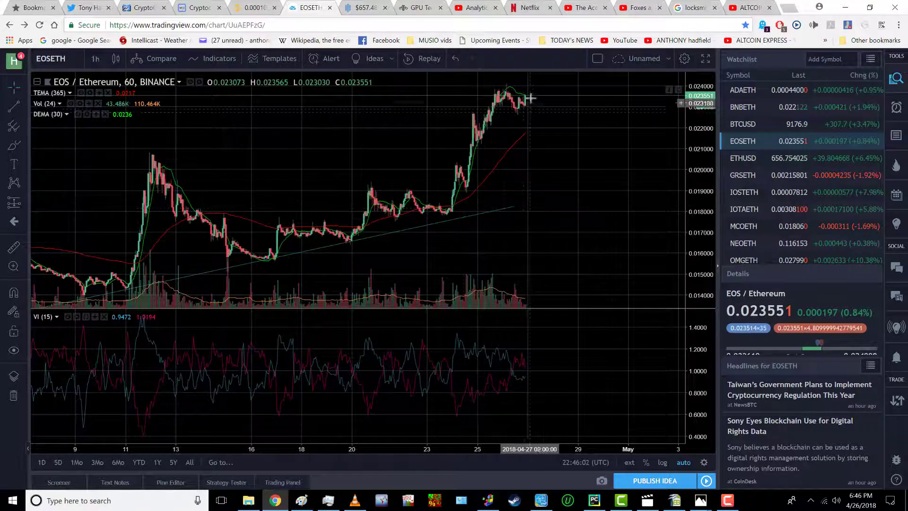
left_click(724, 505)
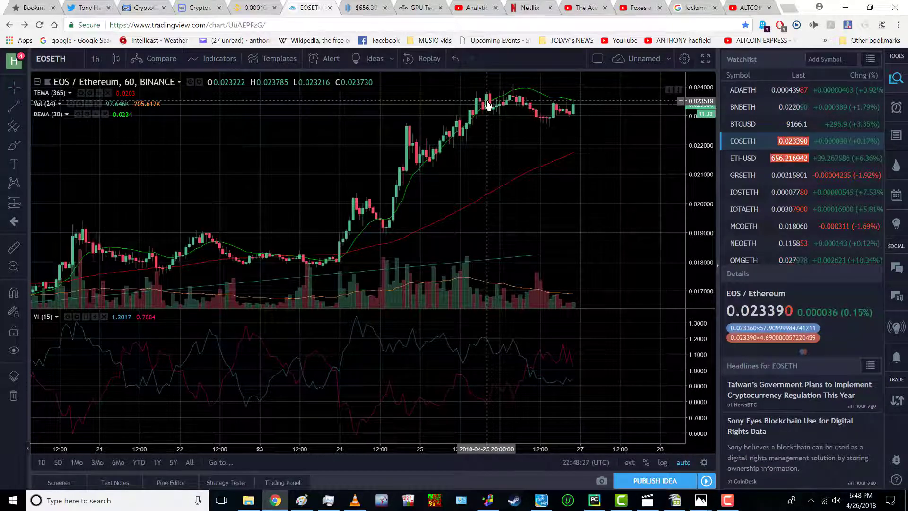
left_click(729, 504)
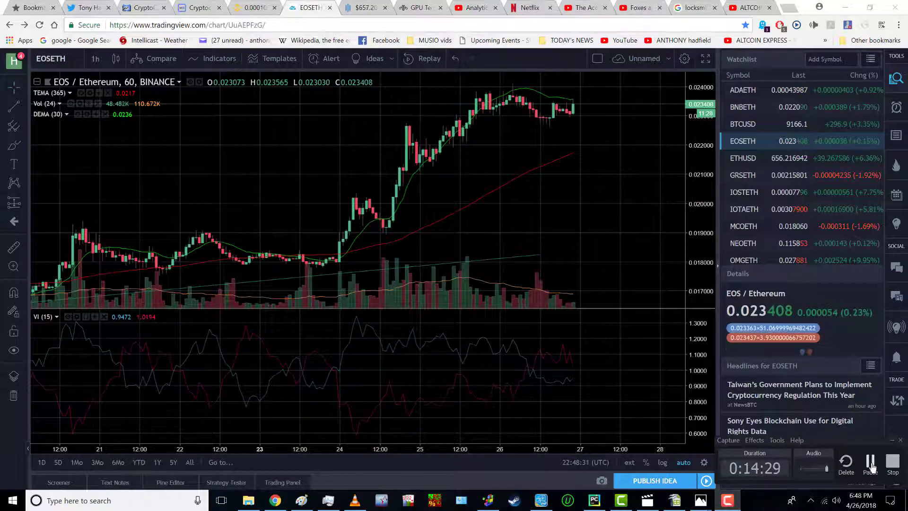
left_click(874, 467)
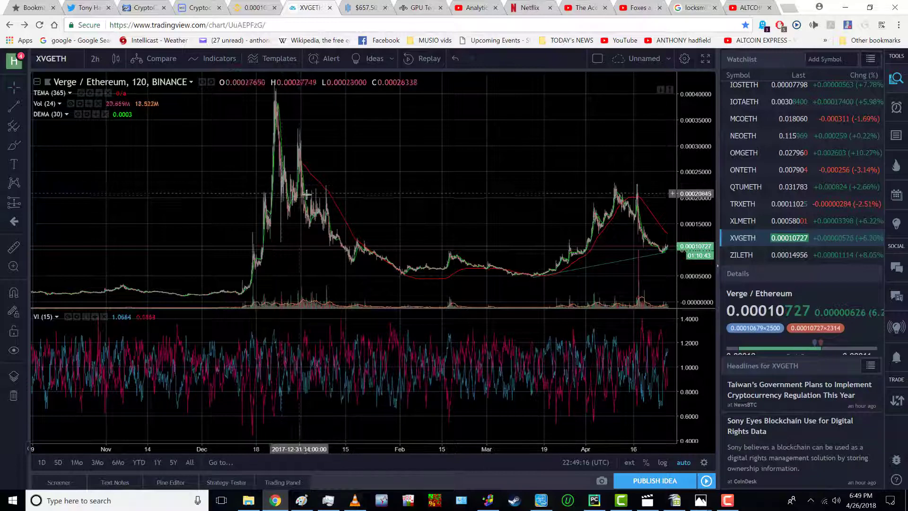
Examine the 2-hour Verge / Ethereum chart from mid-March to late April against its rising trend line
scroll(431, 232, "up", 2)
scroll(435, 234, "up", 4)
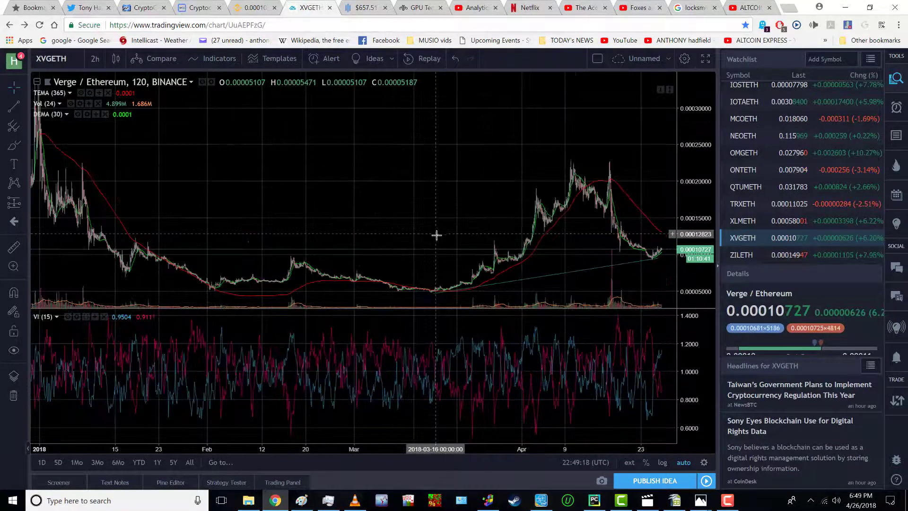
scroll(433, 233, "up", 4)
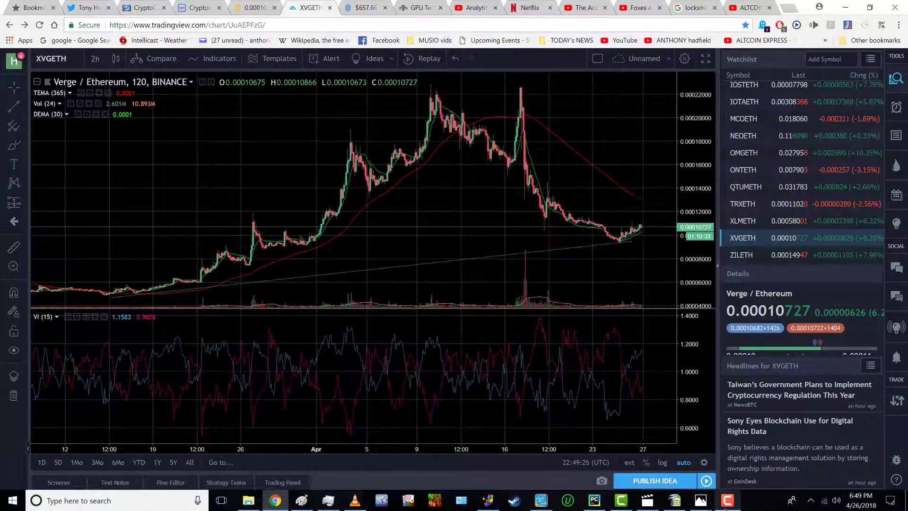
left_click(728, 501)
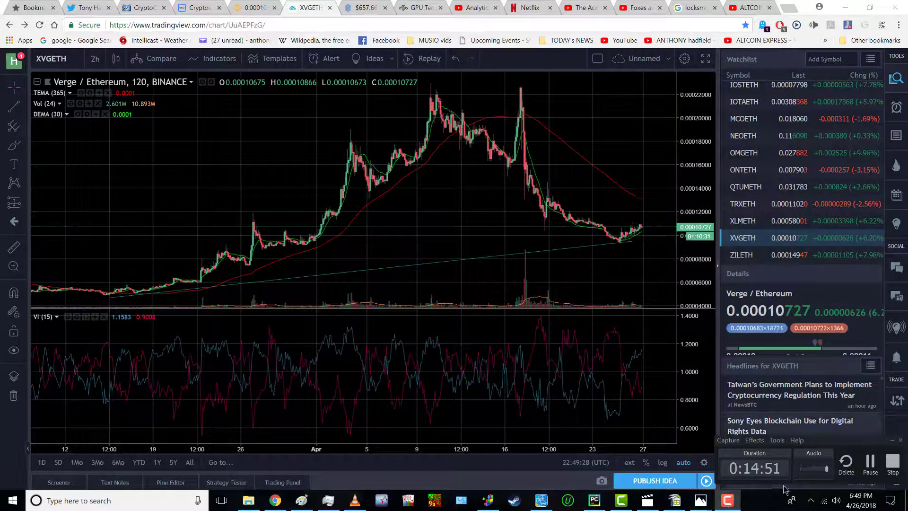
left_click(869, 464)
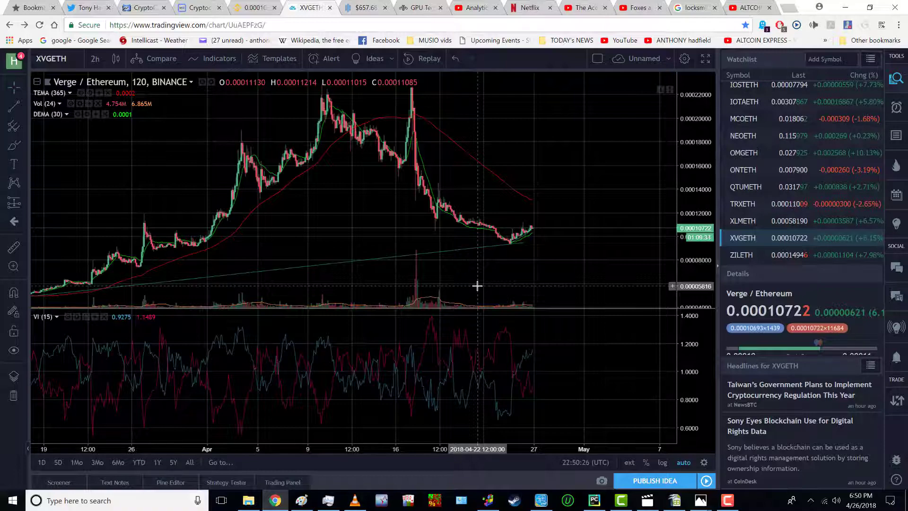
left_click(675, 500)
left_click(675, 501)
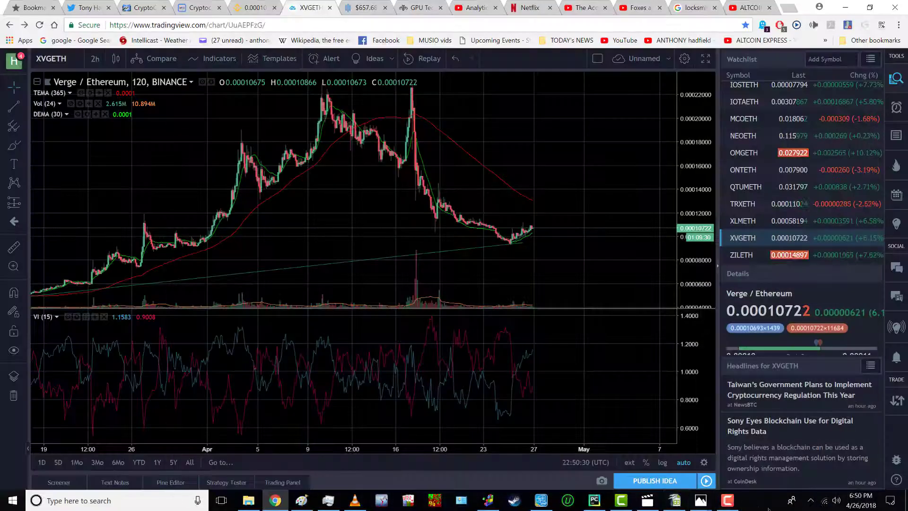
left_click(729, 502)
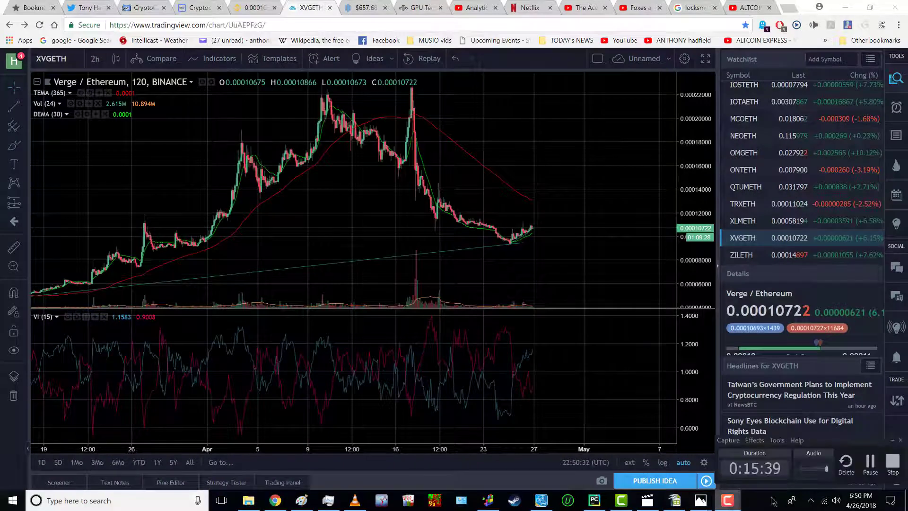
left_click(878, 468)
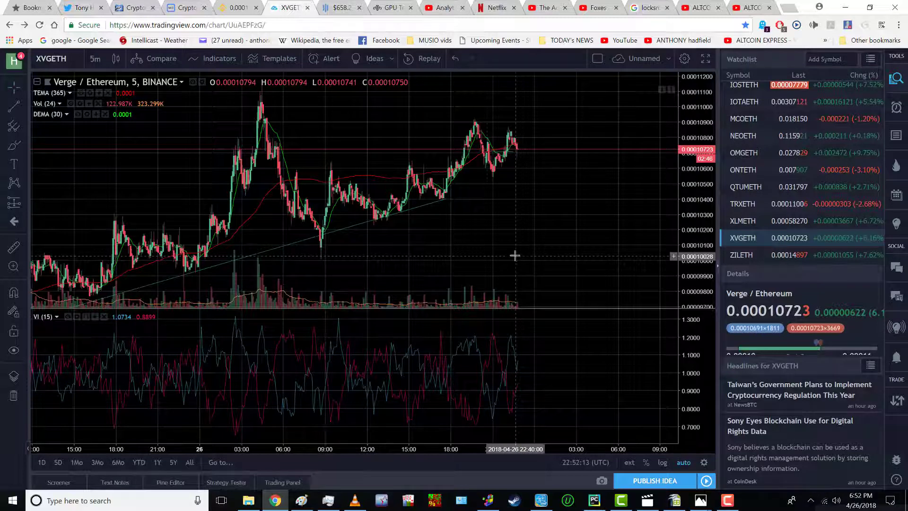
Extend the rising trend line on the 5-minute Verge / Ethereum chart to about 0.000106 at 01:00 on 2018-04-27
mouse_move(455, 179)
left_mouse_down()
mouse_move(444, 199)
mouse_move(511, 189)
mouse_move(549, 168)
left_mouse_up()
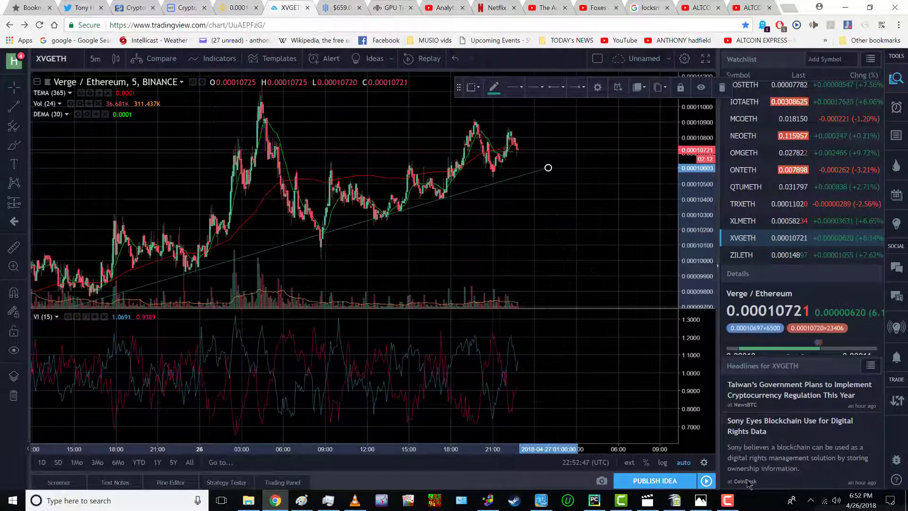
left_click(729, 503)
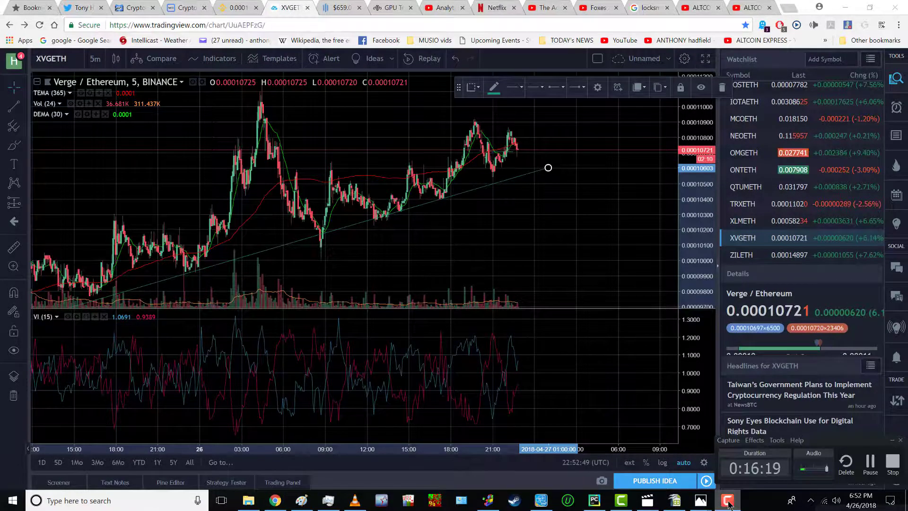
left_click(869, 468)
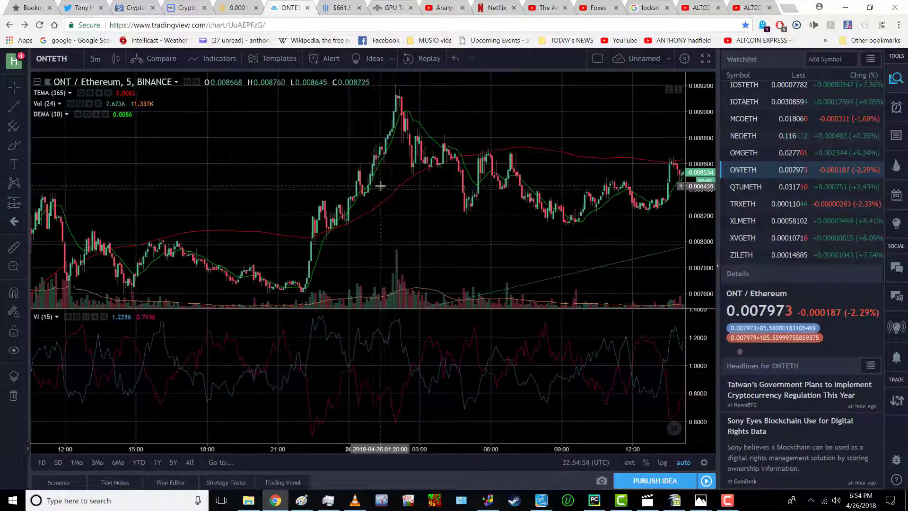
left_click(727, 500)
left_click(872, 468)
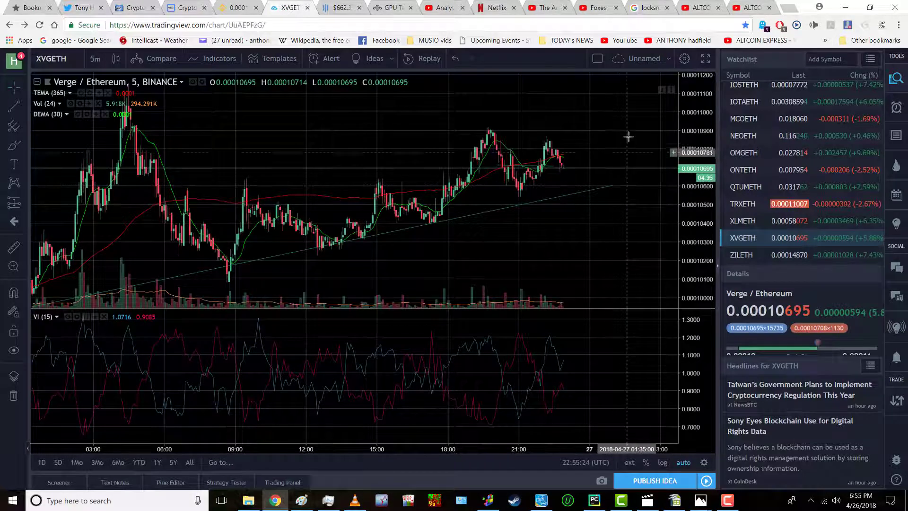
Set the Verge / Ethereum chart interval to 1 hour and examine the late-April price action against its rising trend line
left_click(95, 58)
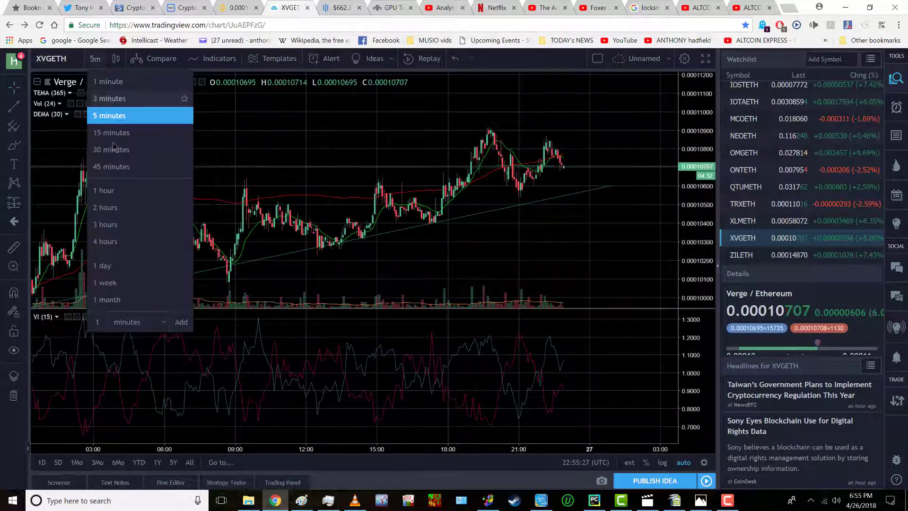
left_click(106, 190)
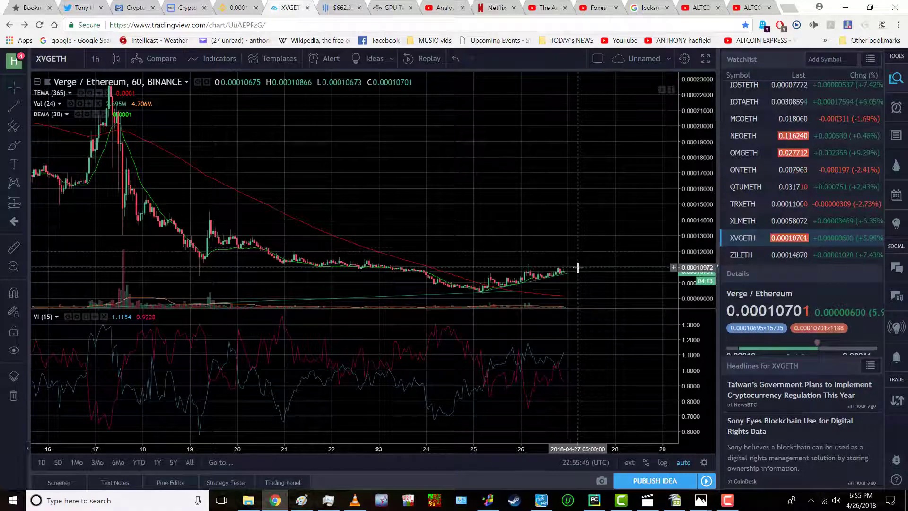
scroll(576, 260, "up", 5)
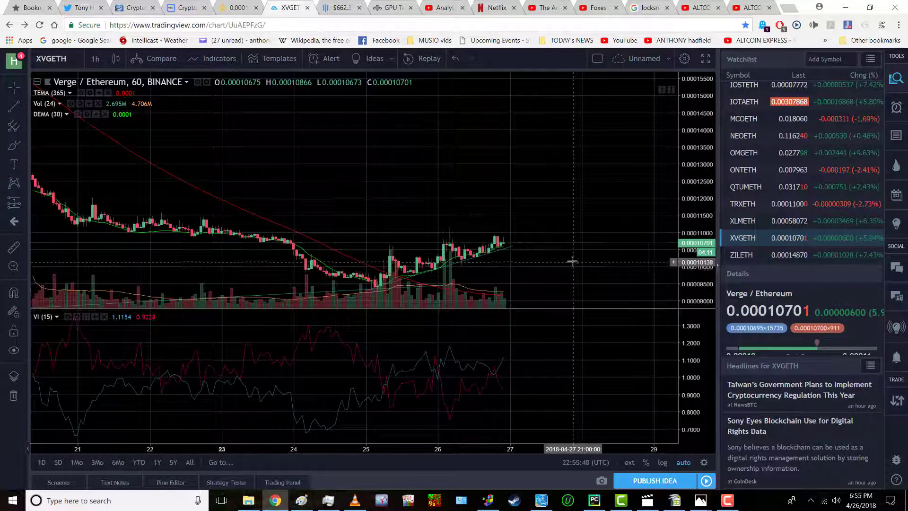
scroll(573, 259, "up", 3)
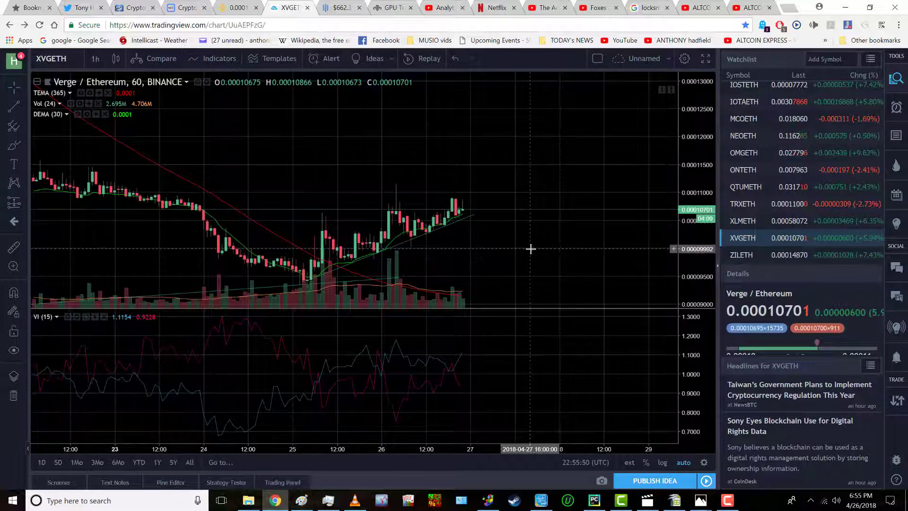
left_click(727, 500)
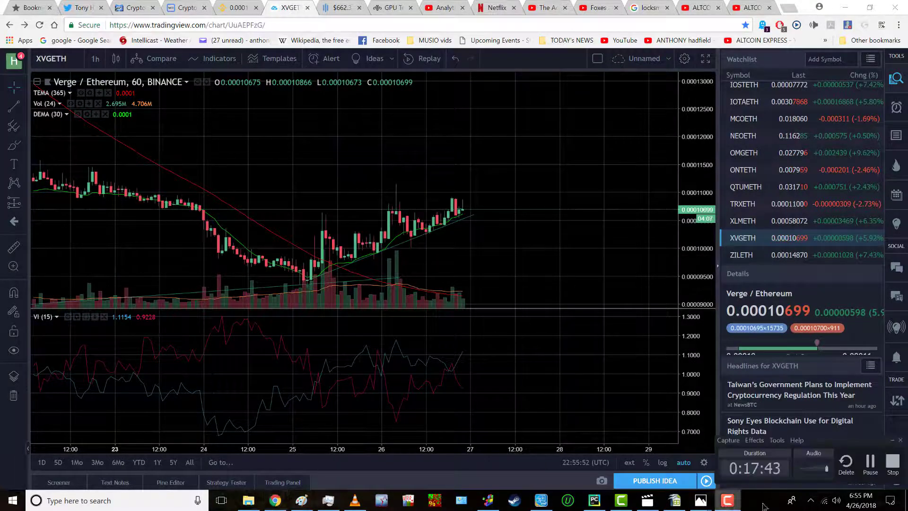
left_click(869, 469)
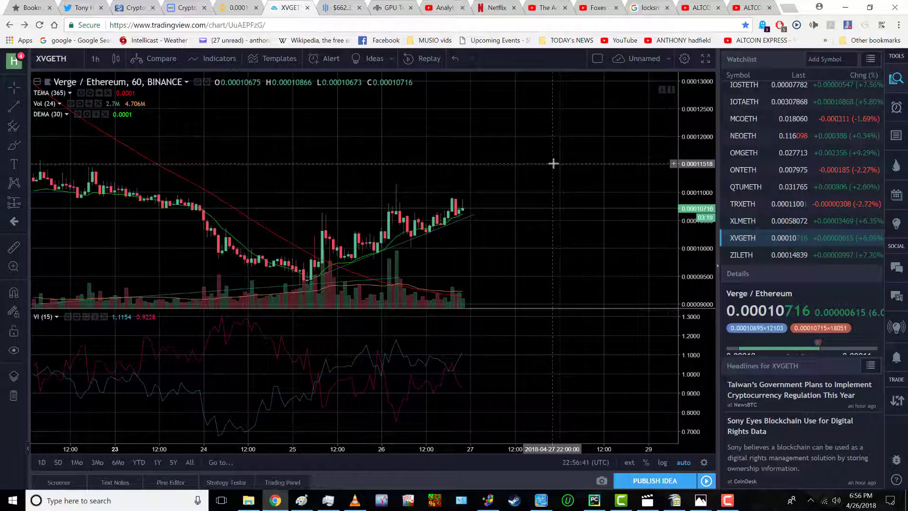
scroll(490, 250, "up", 3)
scroll(490, 249, "down", 1)
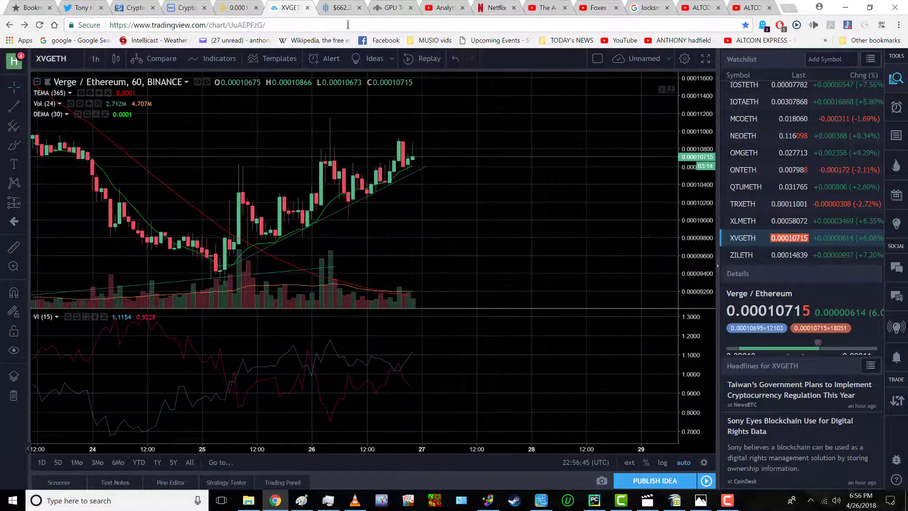
Check the ETH/USD price chart on GDAX and return to the Verge / Ethereum chart in TradingView
left_click(339, 9)
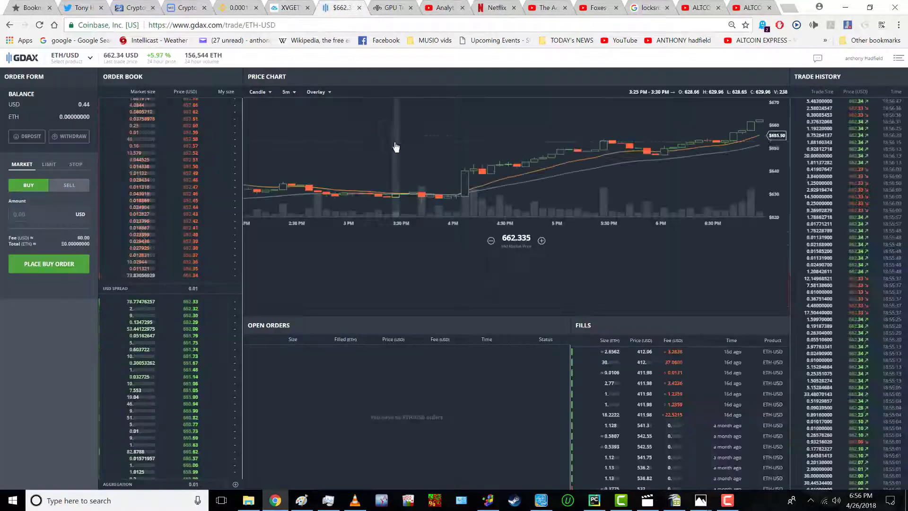
left_click(290, 8)
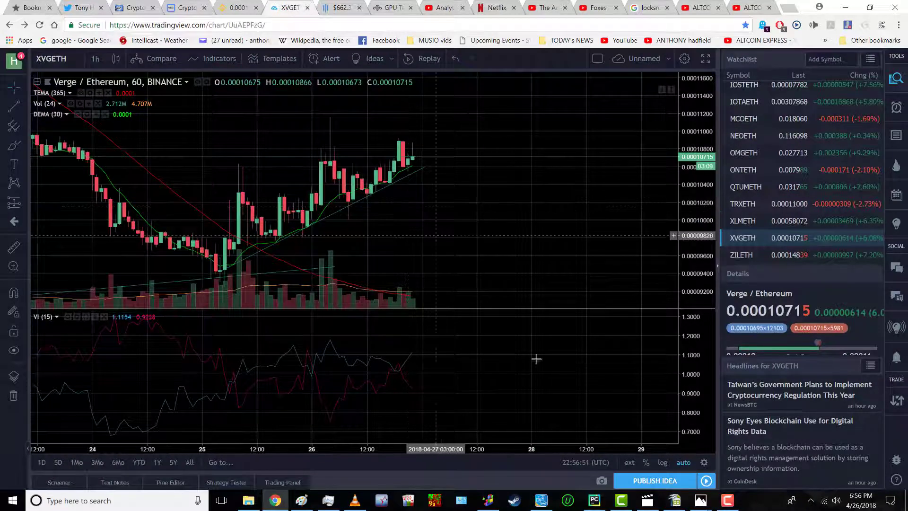
left_click(728, 500)
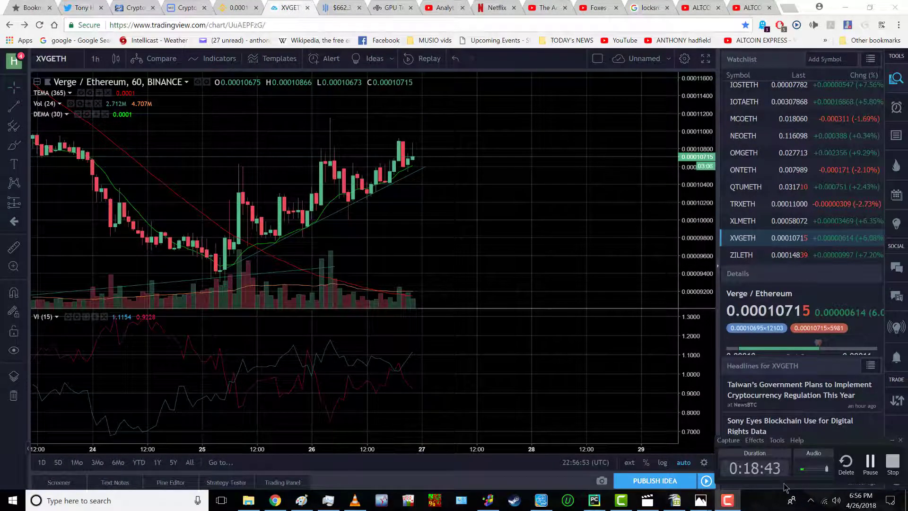
left_click(873, 465)
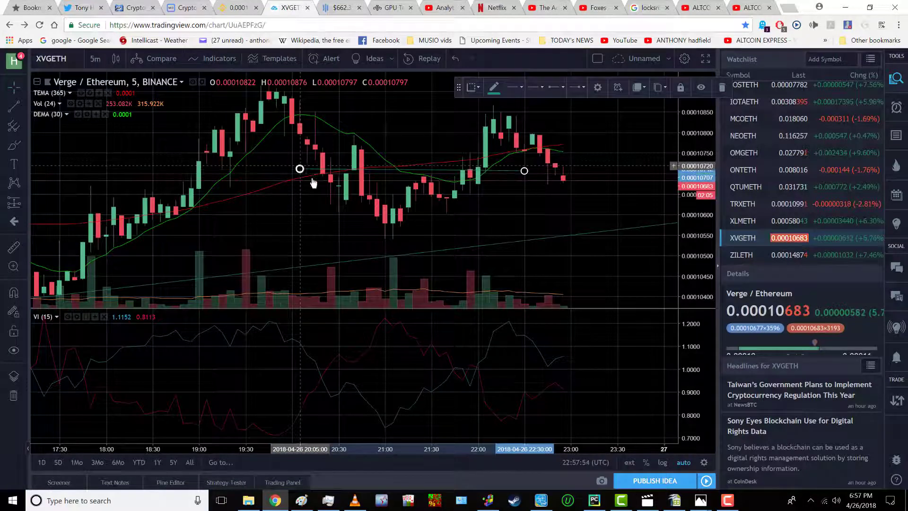
Examine the 5-minute Verge / Ethereum price action of April 26 against the rising trend line and the short horizontal line
scroll(489, 233, "down", 3)
scroll(493, 235, "down", 4)
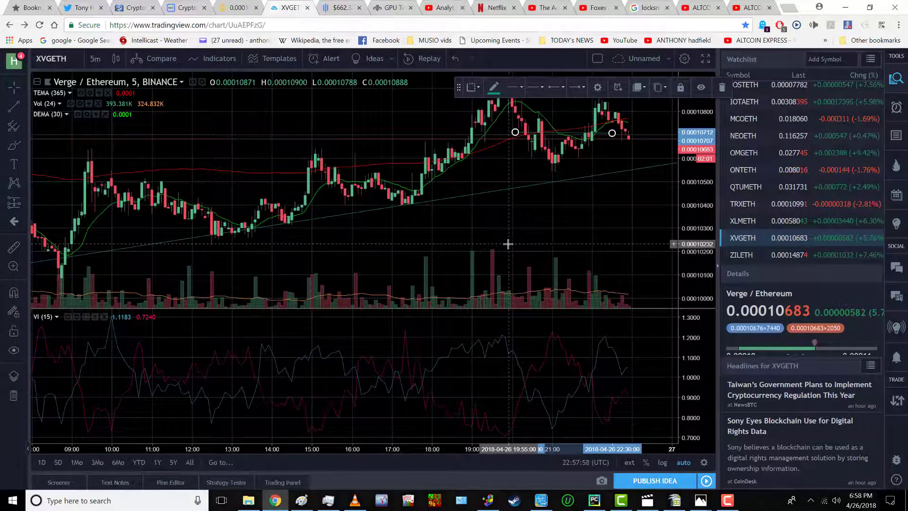
left_click(525, 244)
left_click_drag(525, 244, 501, 242)
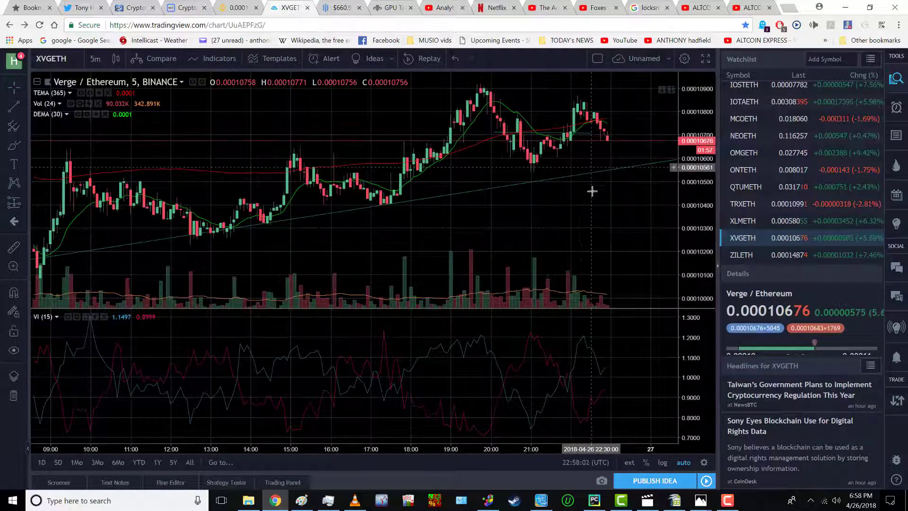
scroll(590, 188, "up", 4)
scroll(592, 202, "up", 1)
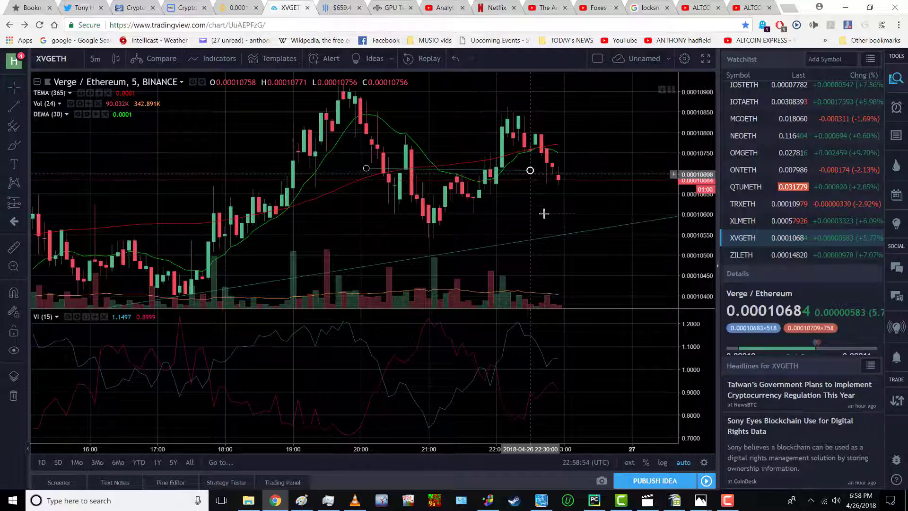
left_click(731, 505)
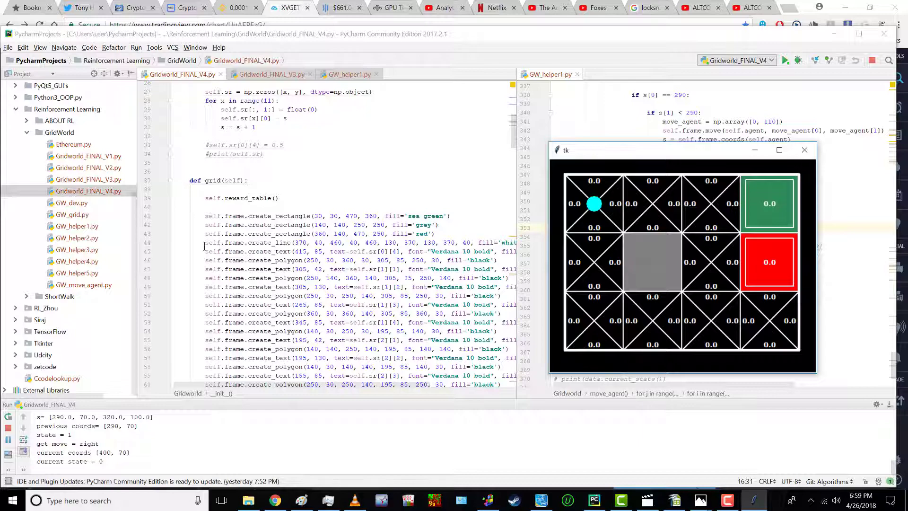
In PyCharm, review the Gridworld_FINAL_V4.py code from the imports through the grid, get_action, reset and move_agent methods
scroll(200, 245, "down", 1)
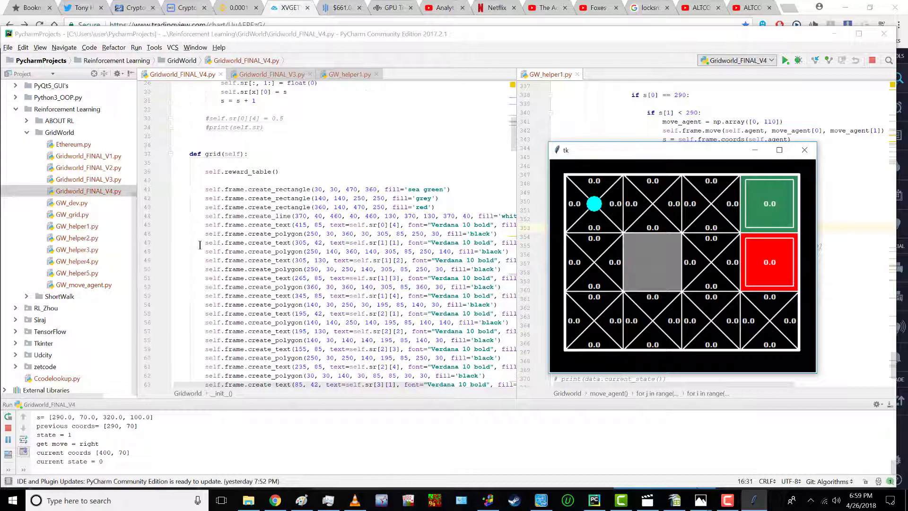
scroll(200, 245, "down", 4)
scroll(200, 245, "up", 4)
scroll(200, 245, "up", 6)
scroll(200, 245, "up", 3)
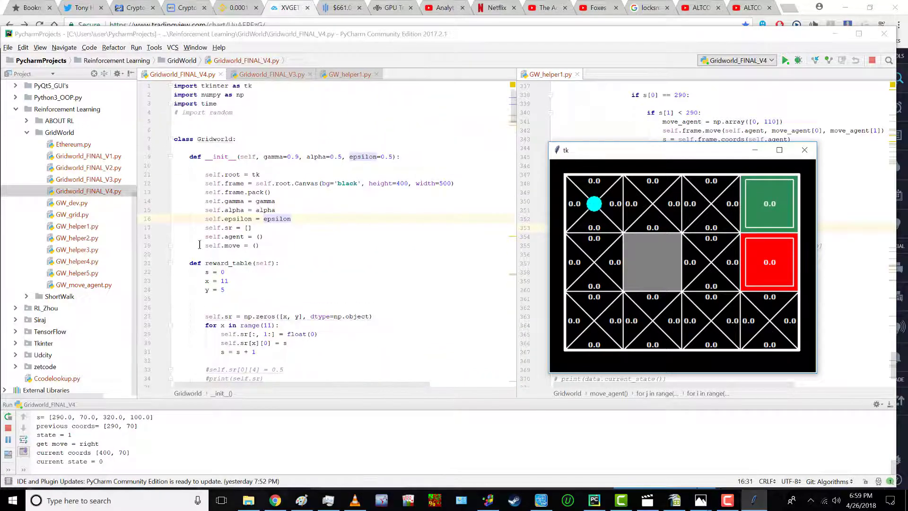
scroll(200, 245, "down", 19)
scroll(199, 244, "down", 20)
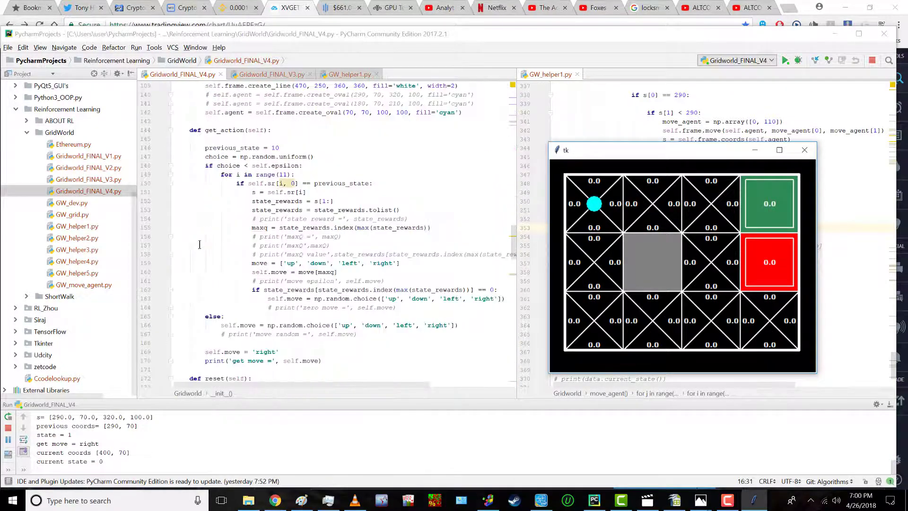
scroll(200, 245, "down", 8)
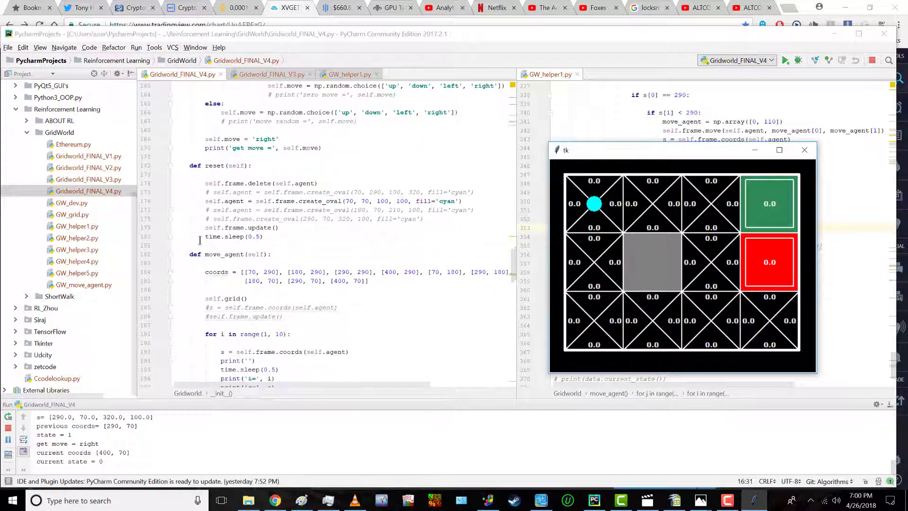
scroll(201, 239, "down", 14)
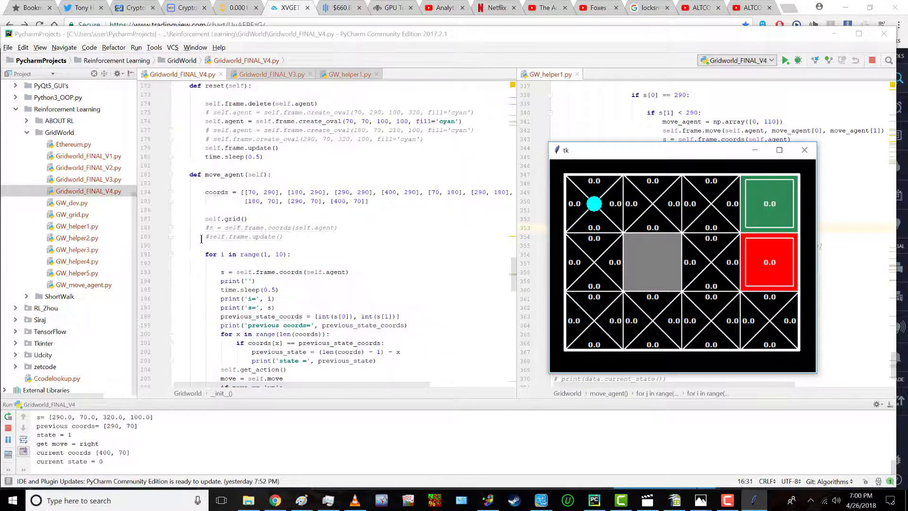
scroll(201, 239, "down", 20)
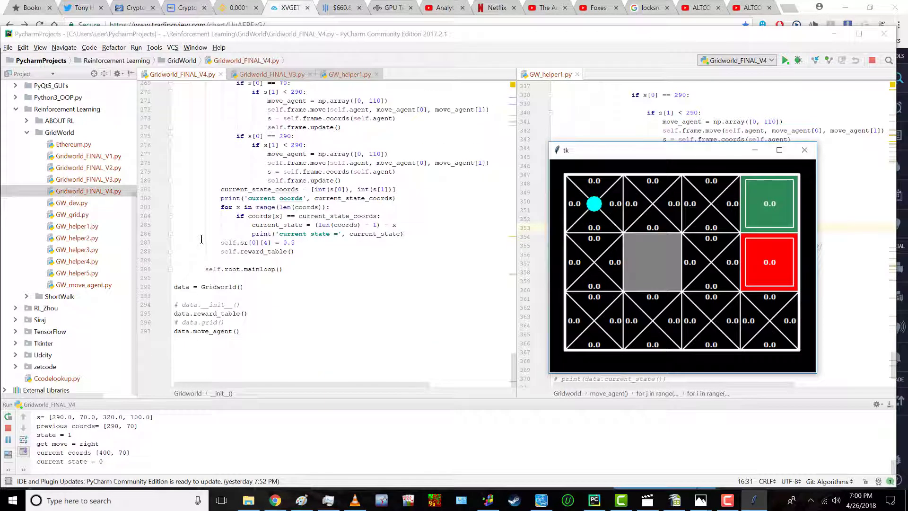
scroll(201, 239, "up", 4)
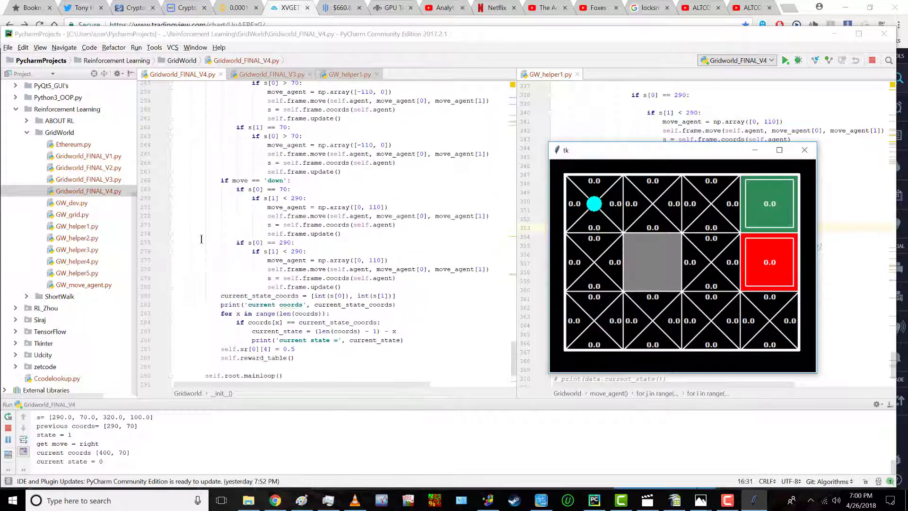
Close the running grid window, run Gridworld_FINAL_V4 again and move its new window clear of the project tree
left_click_drag(661, 159, 494, 147)
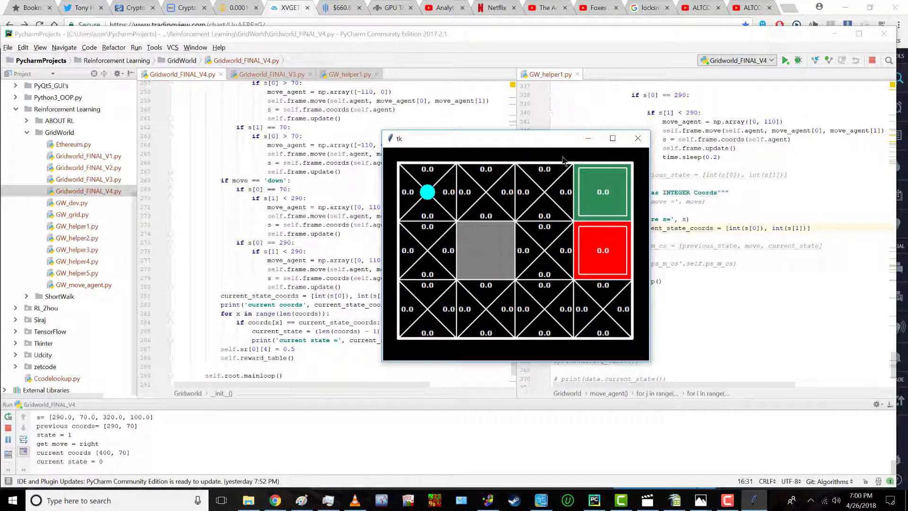
left_click(638, 138)
left_click(727, 501)
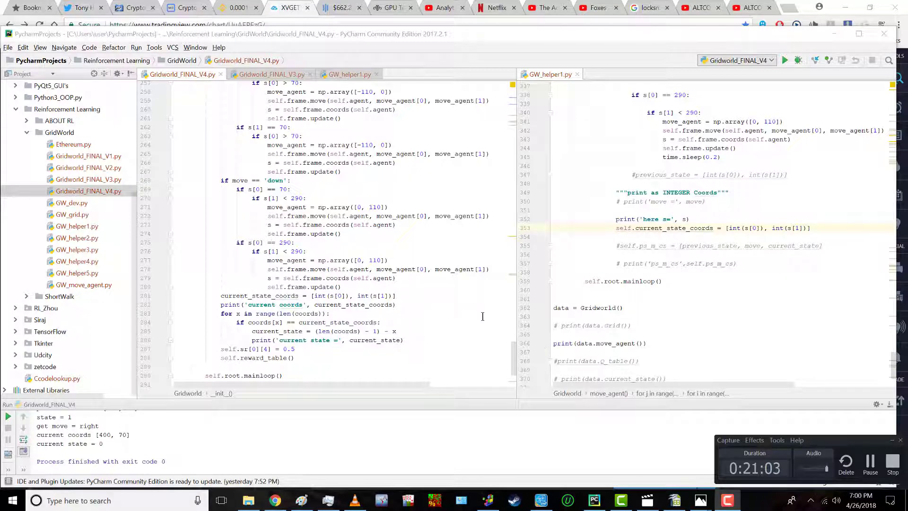
right_click(468, 305)
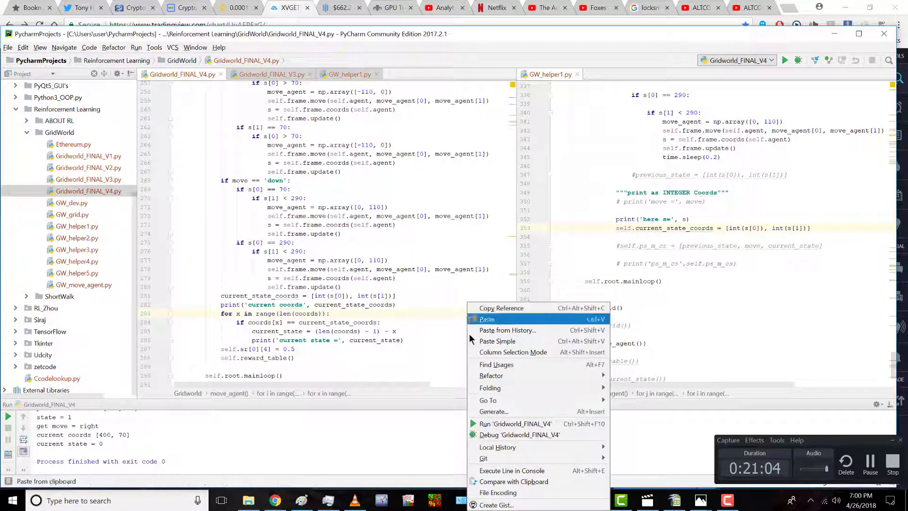
left_click(481, 424)
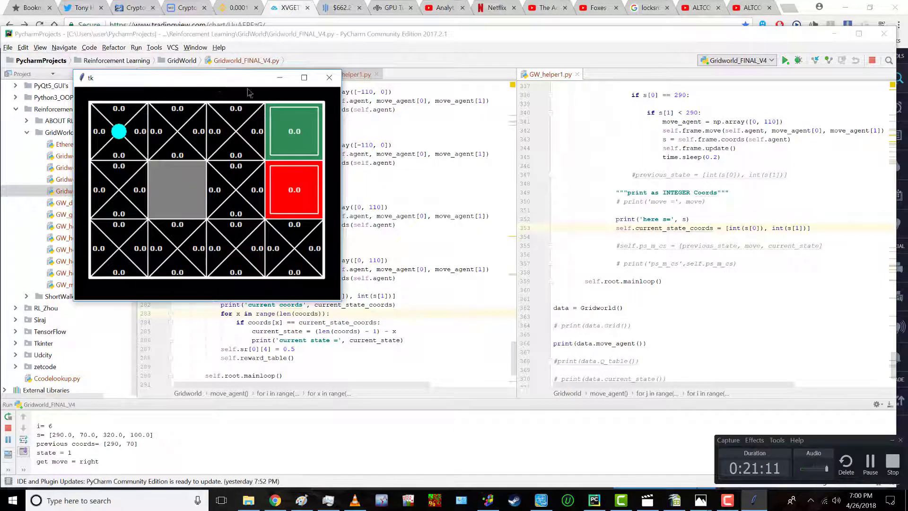
left_click_drag(215, 83, 565, 121)
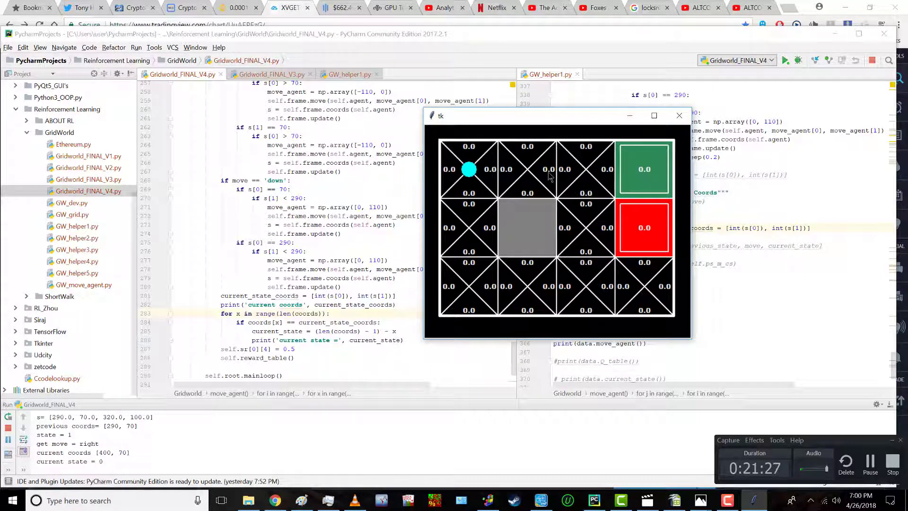
left_click_drag(491, 125, 543, 121)
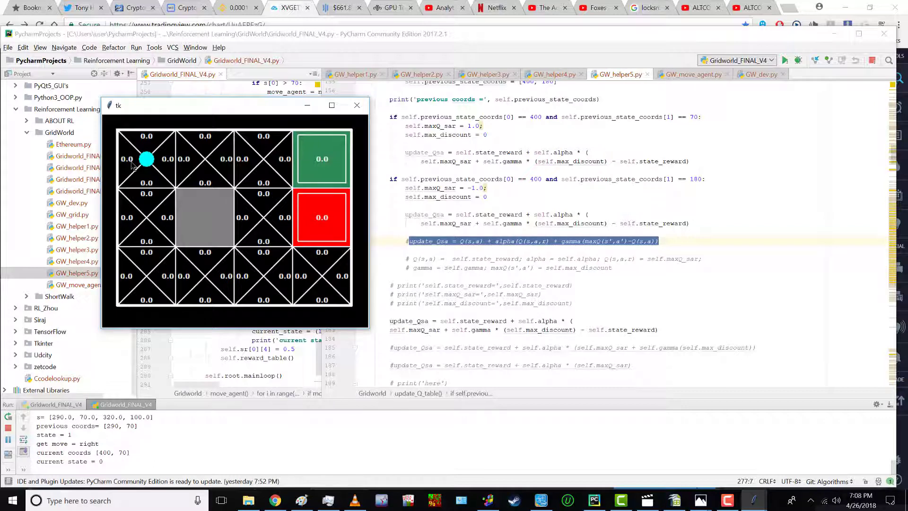
Close the grid window and examine the get_Q_sa method in GW_helper5.py
left_click(357, 105)
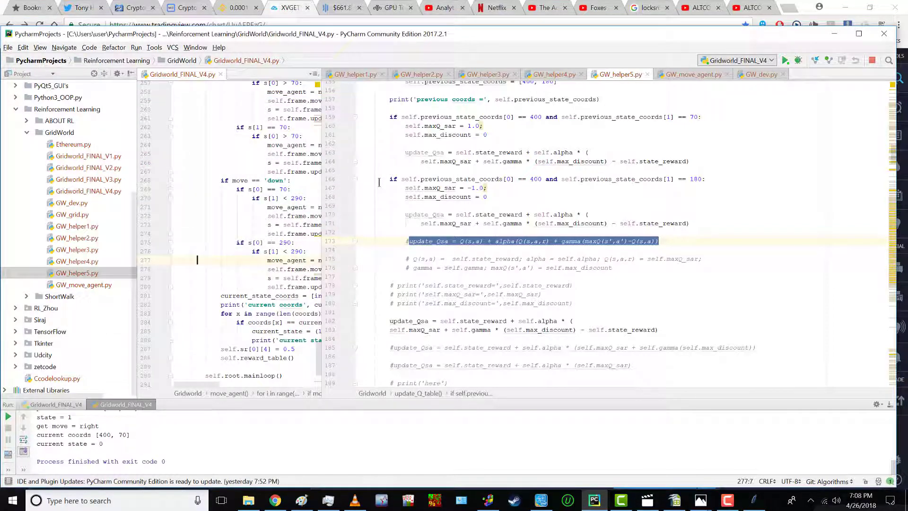
scroll(378, 182, "up", 20)
scroll(373, 181, "up", 10)
scroll(373, 181, "up", 1)
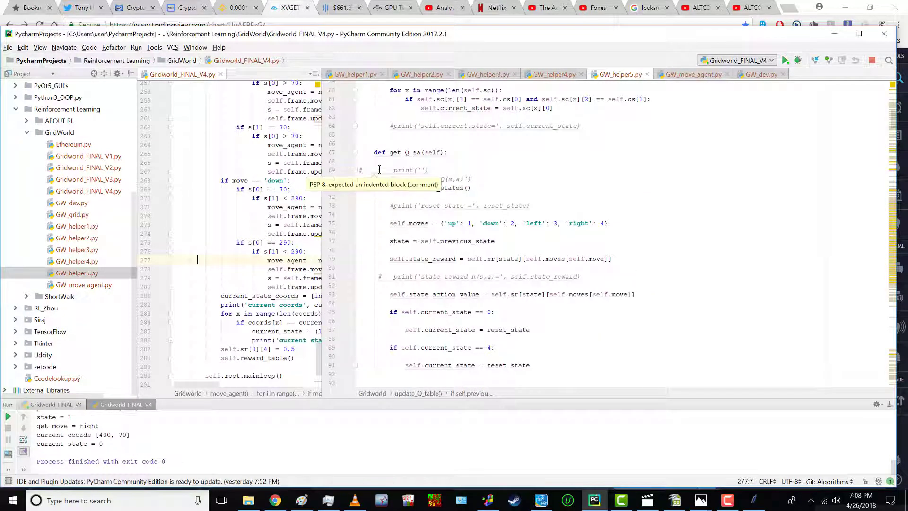
scroll(374, 210, "down", 2)
scroll(371, 210, "up", 2)
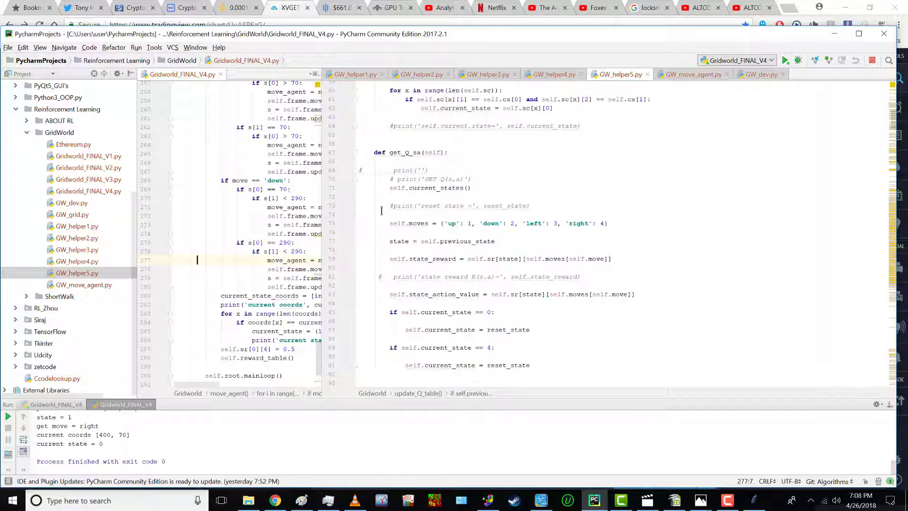
scroll(383, 210, "down", 3)
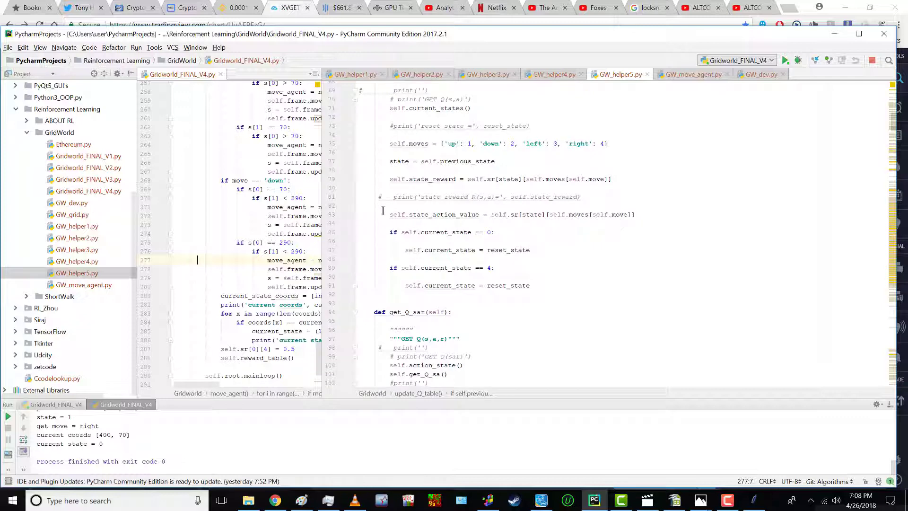
Examine the get_Q_sa, get_Q_sar and getdiscount_Q_sa methods in GW_helper5.py
scroll(383, 211, "down", 6)
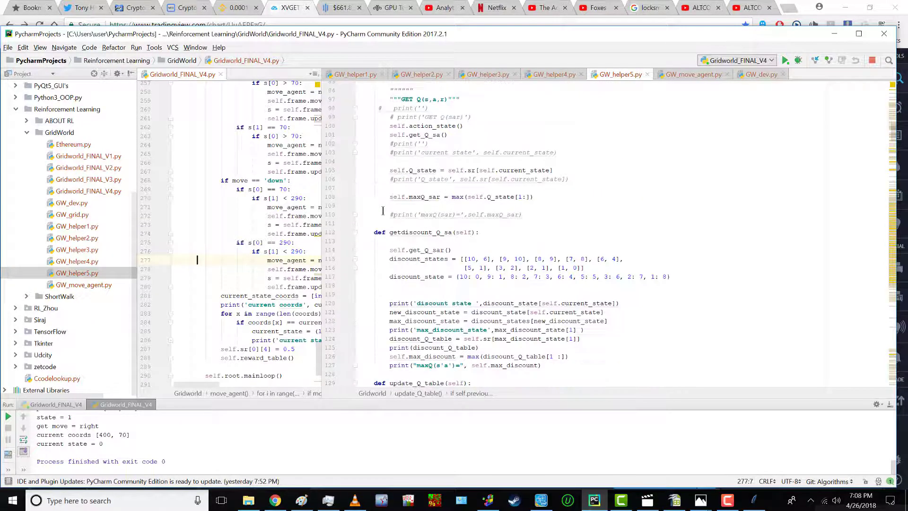
scroll(383, 210, "up", 4)
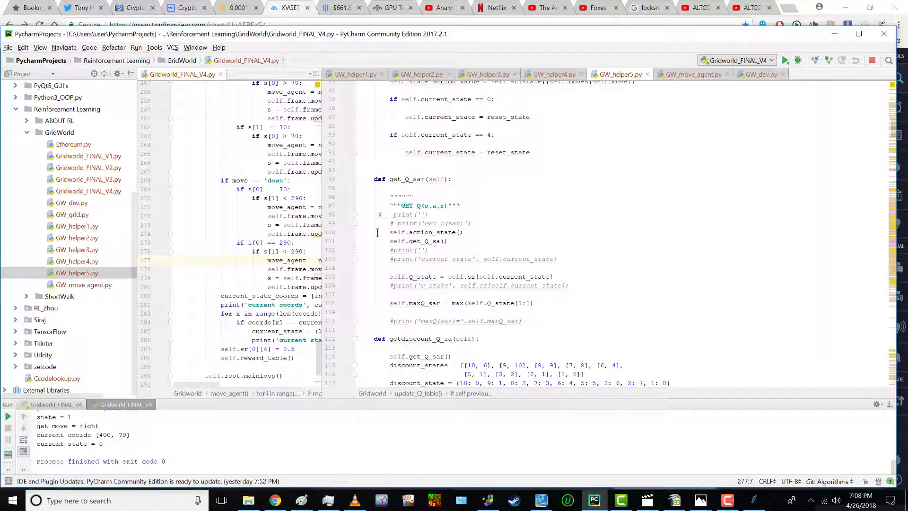
scroll(378, 208, "up", 4)
left_click(378, 197)
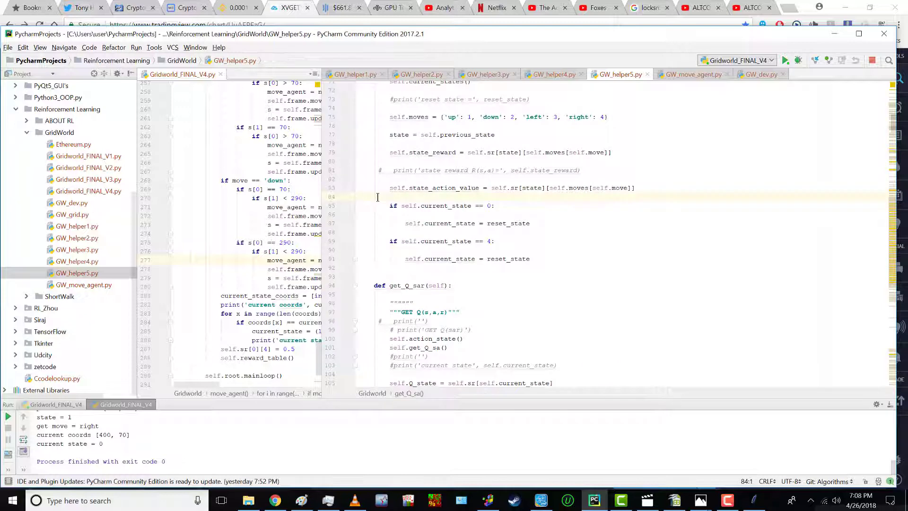
scroll(378, 201, "down", 4)
left_click(382, 241)
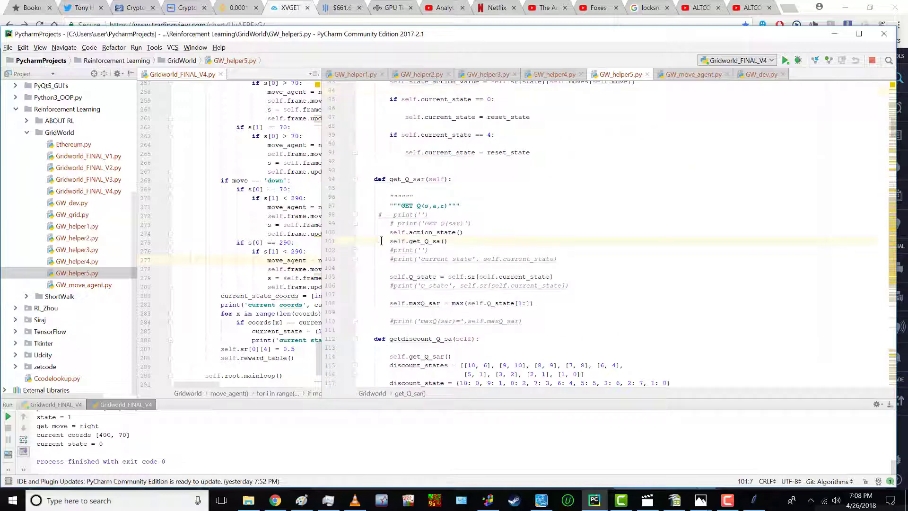
scroll(382, 240, "down", 6)
left_click(382, 251)
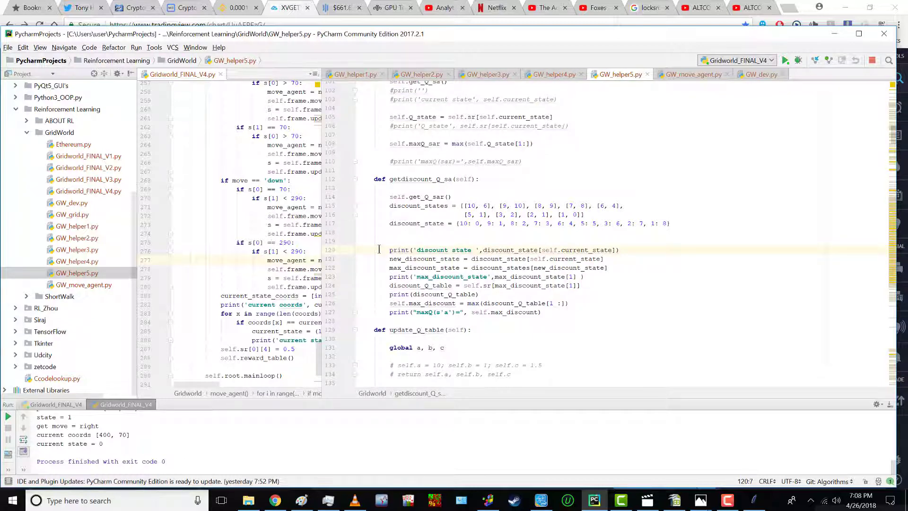
Review the update_Q_table method in GW_helper5.py and widen the editor pane showing Gridworld_FINAL_V4.py
scroll(379, 248, "down", 15)
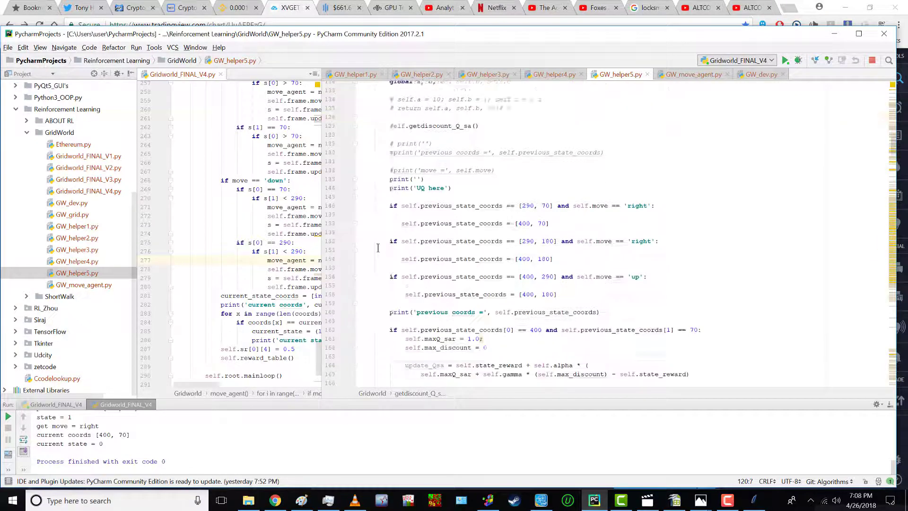
scroll(378, 248, "down", 9)
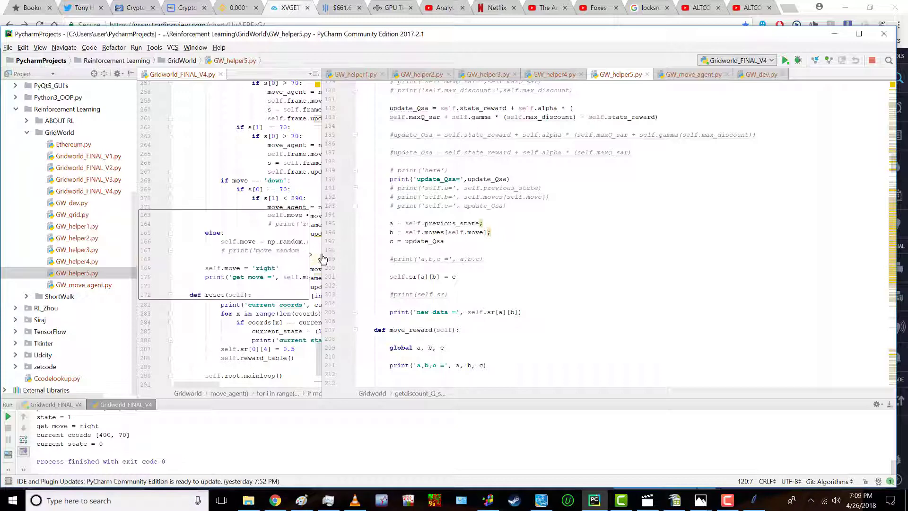
left_click_drag(322, 258, 428, 254)
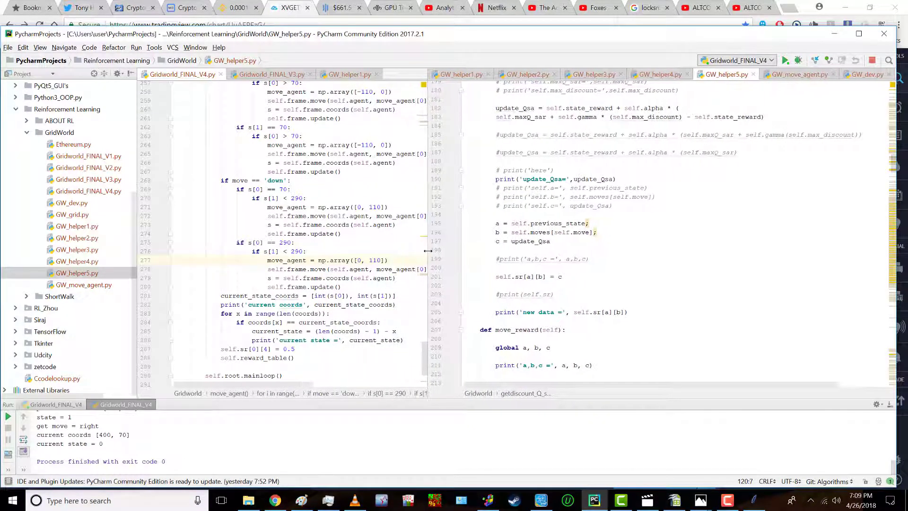
left_click(728, 503)
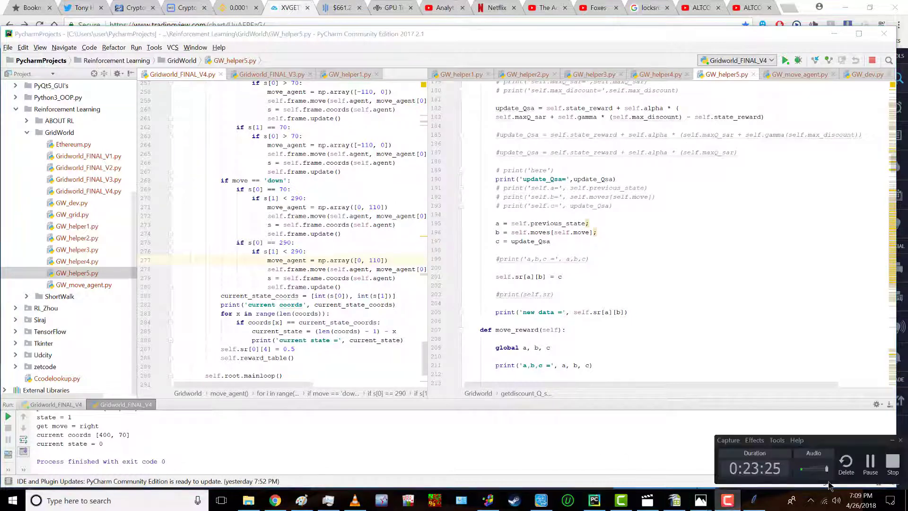
left_click(870, 461)
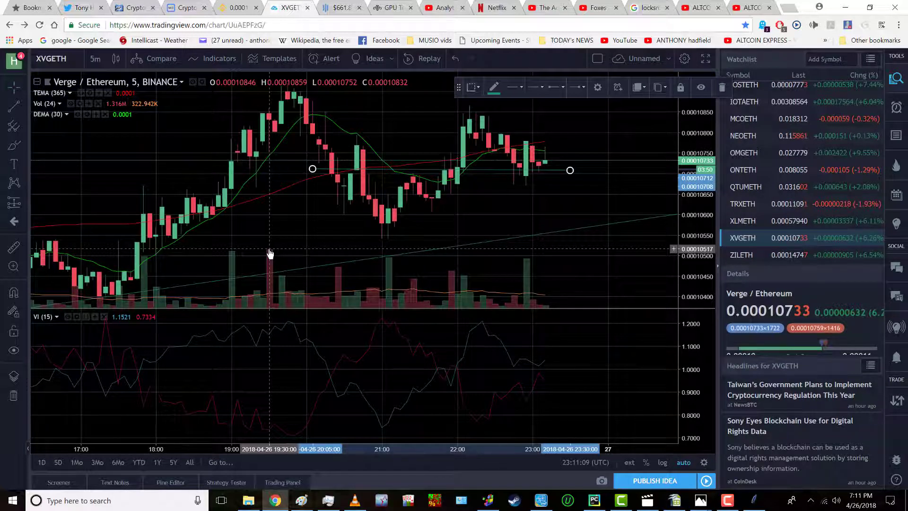
left_click(727, 502)
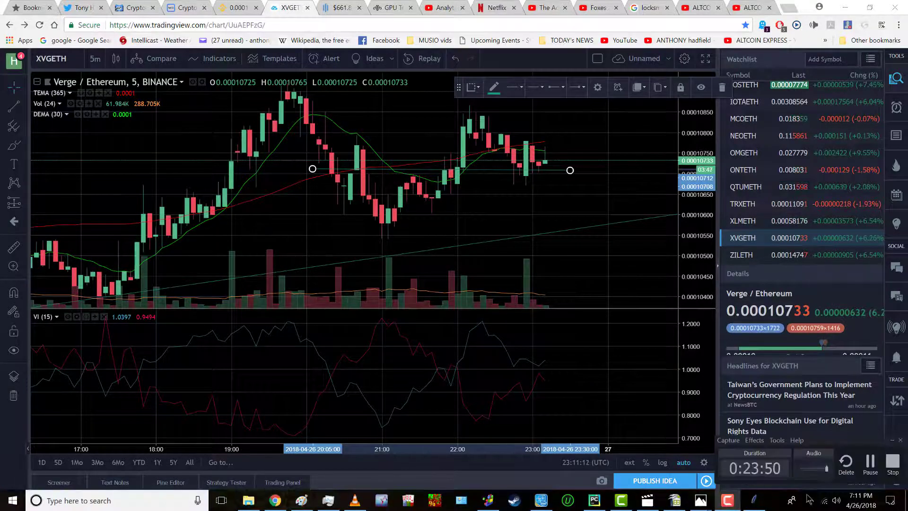
left_click(871, 466)
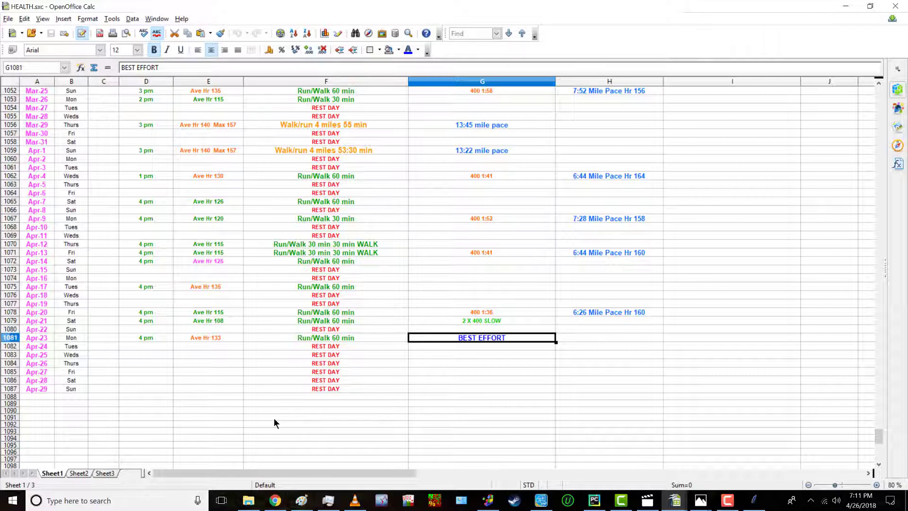
In the HEALTH.sxc training log in OpenOffice Calc, examine the workouts from late January onward and the 4-mile walk/run entries of March
left_click_drag(881, 439, 801, 418)
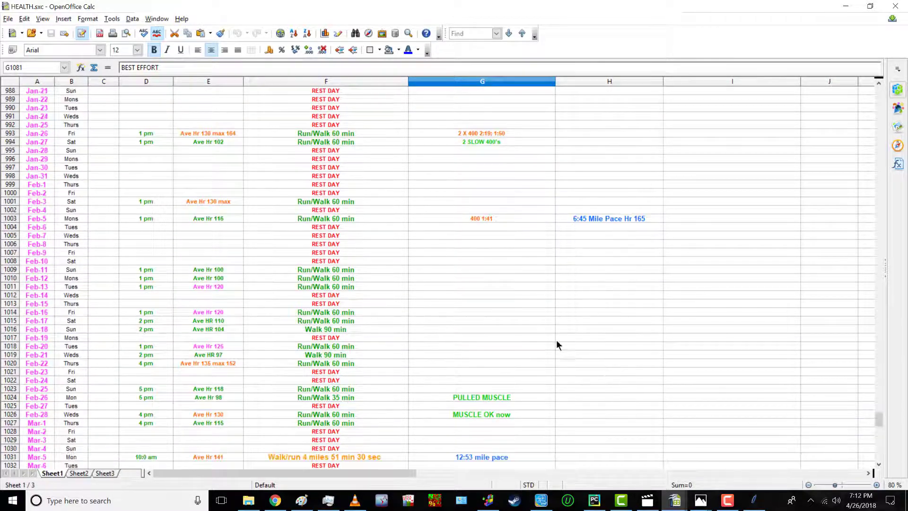
scroll(452, 283, "down", 8)
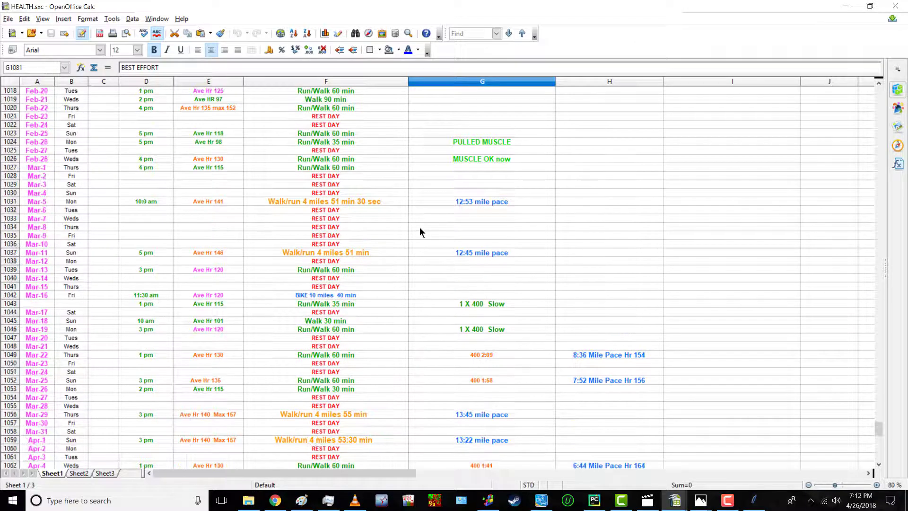
left_click(319, 200)
left_click(313, 242)
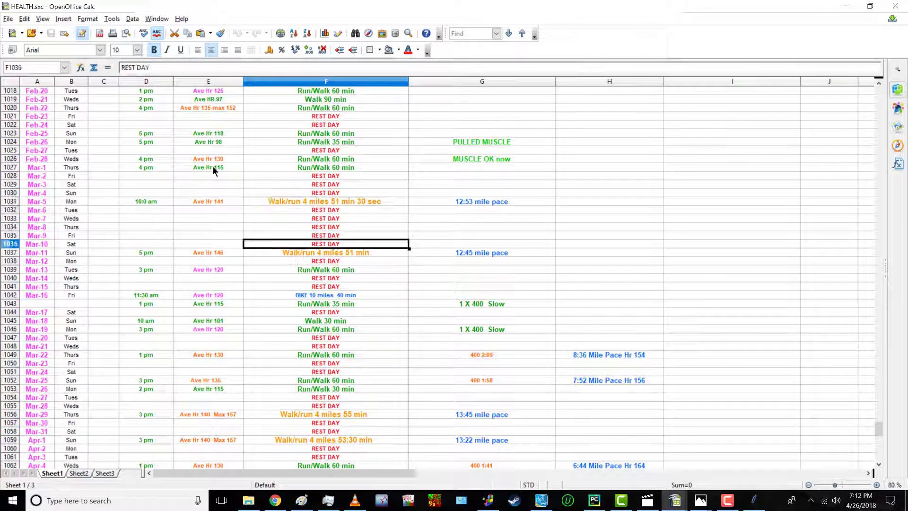
left_click(320, 253)
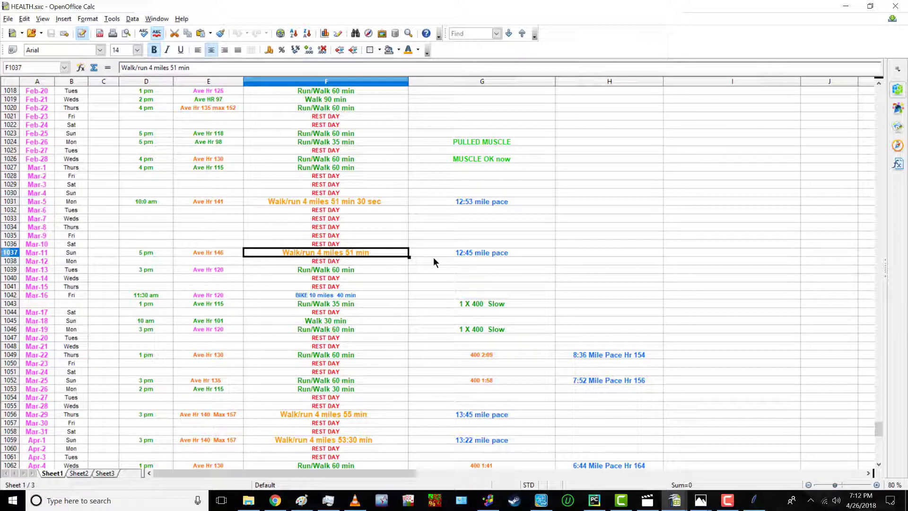
scroll(434, 259, "down", 6)
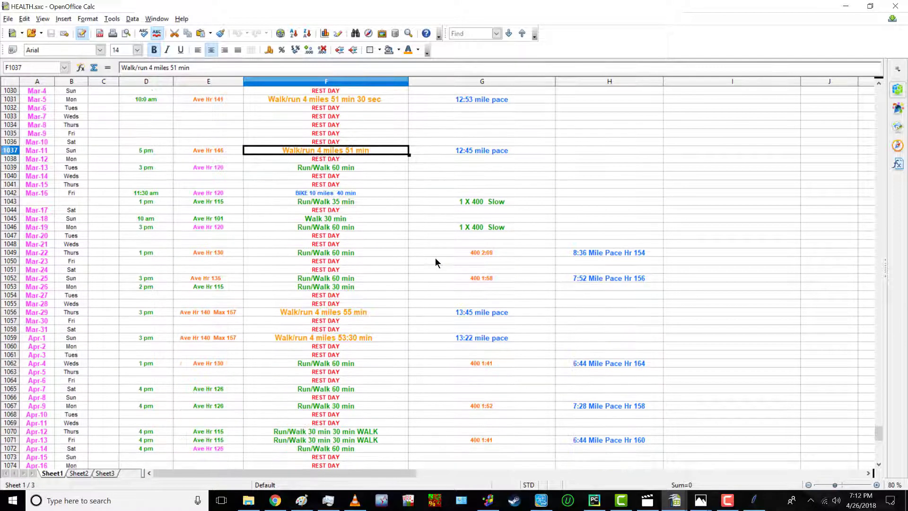
scroll(436, 259, "down", 3)
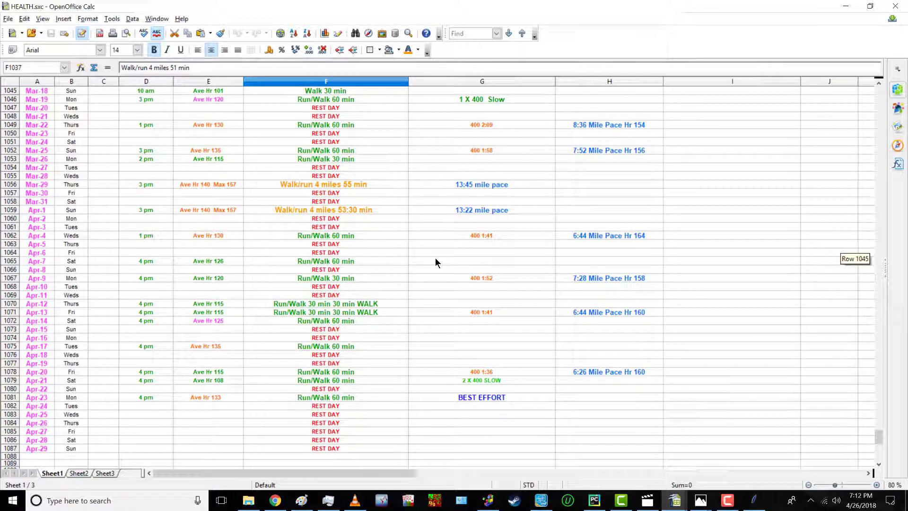
Compare the April mile pace and heart rate entries recorded for the 400 runs in column H
scroll(436, 262, "down", 1)
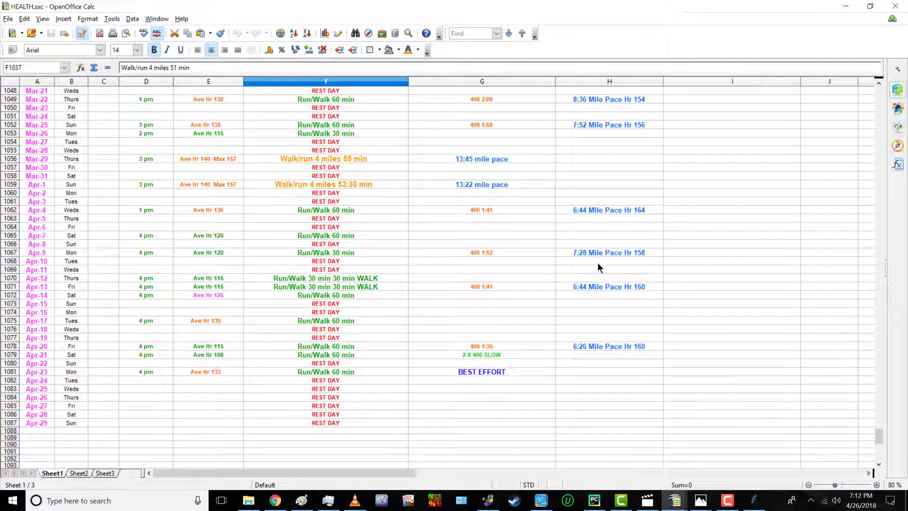
left_click(583, 212)
left_click(582, 281)
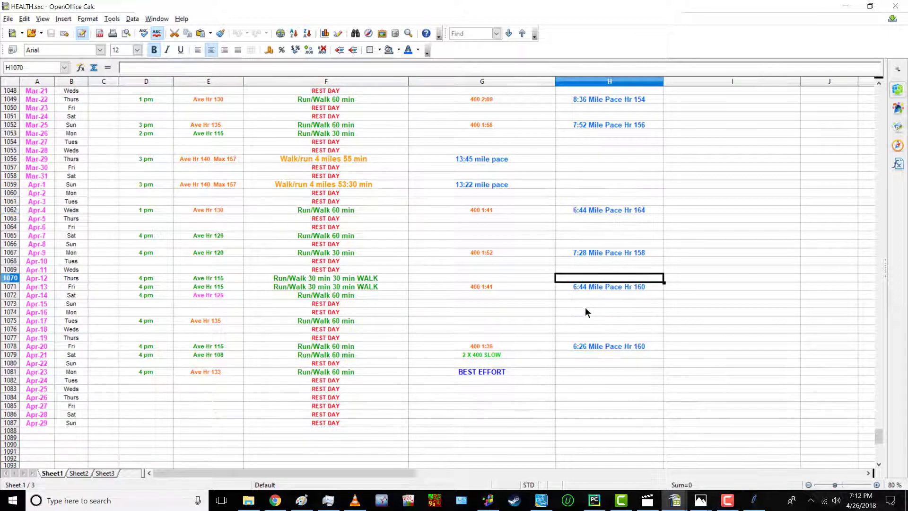
scroll(580, 326, "down", 2)
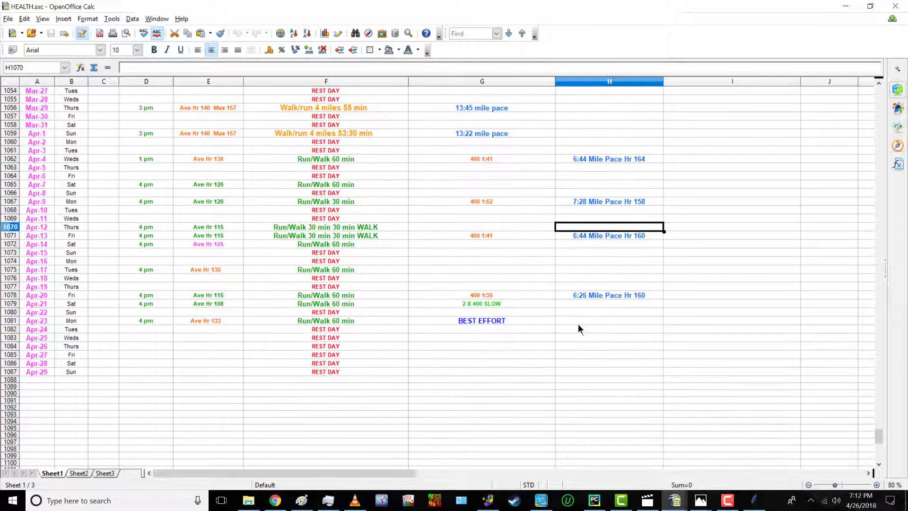
left_click(586, 297)
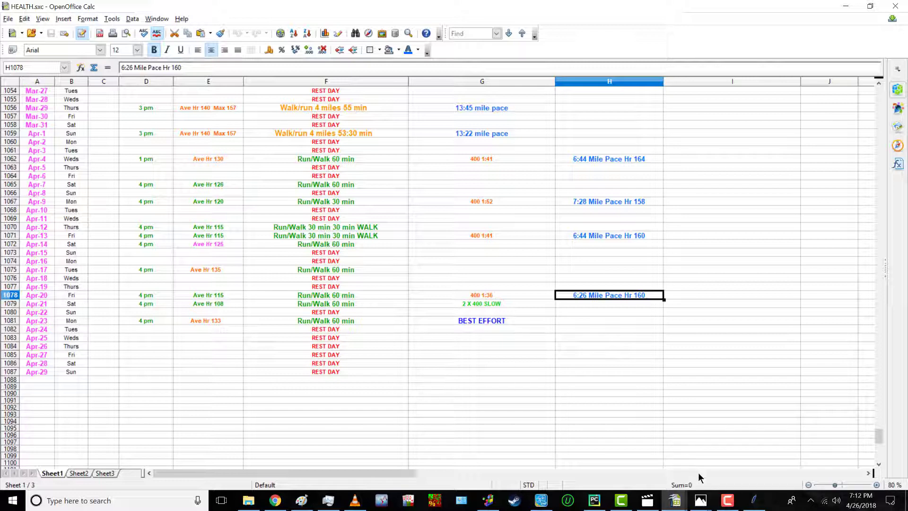
left_click(728, 500)
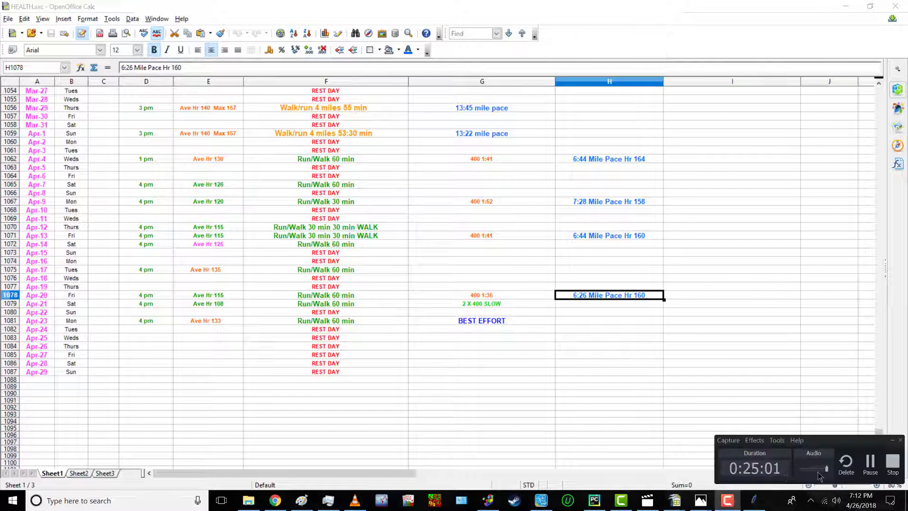
left_click(870, 463)
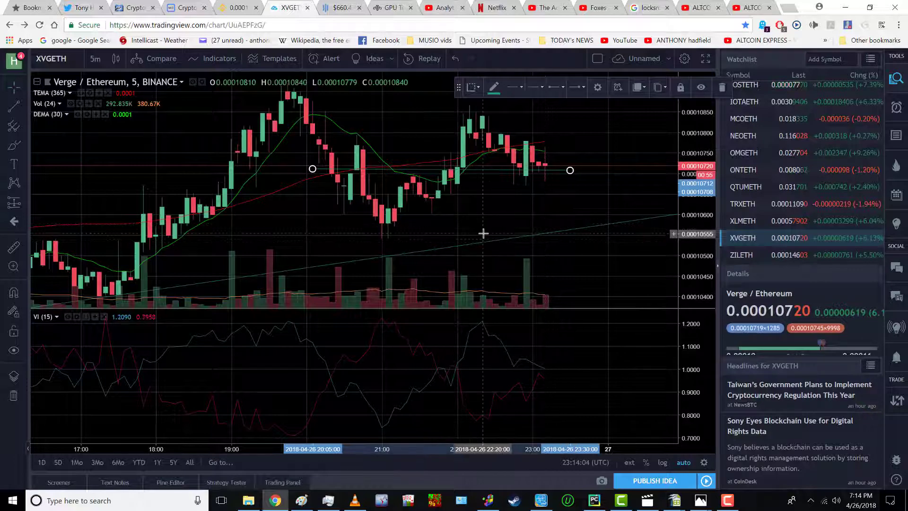
Examine the 5-minute Verge / Ethereum price action over a longer stretch of April 26 against the rising trend line
scroll(483, 232, "down", 1)
scroll(484, 233, "down", 5)
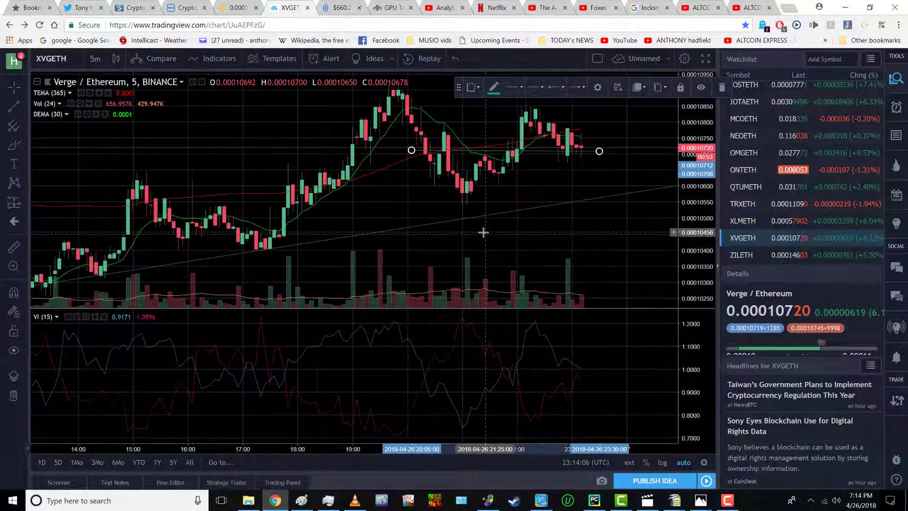
scroll(484, 232, "down", 1)
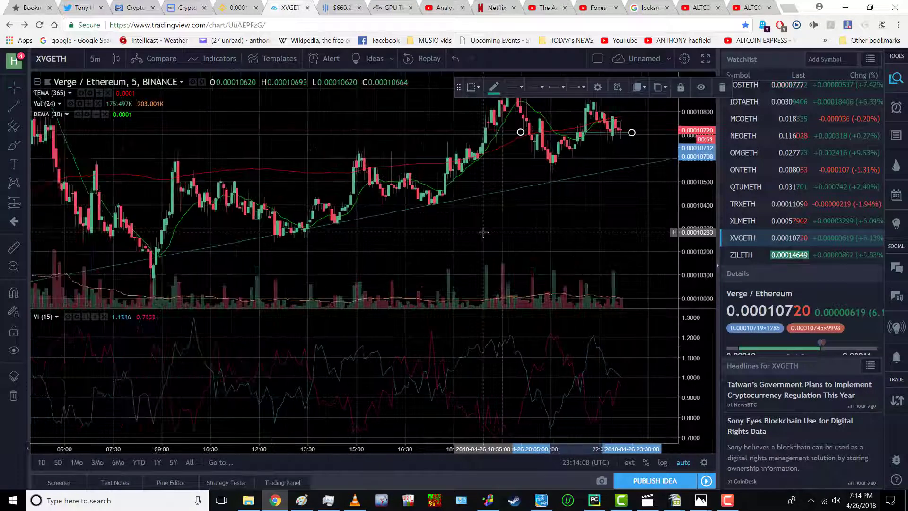